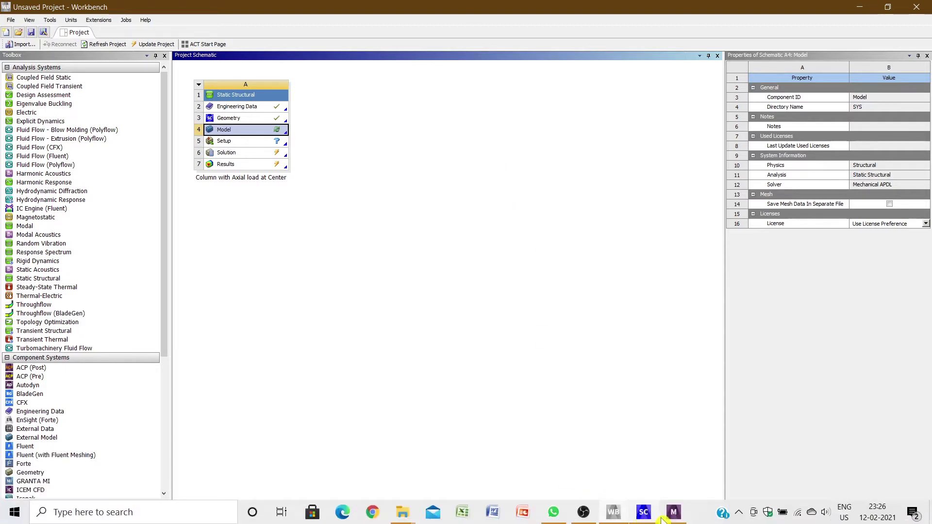
- Bring up SpaceClaim showing the 'Column 230x300 mm 3000H' body of the Static Structural geometry
click(648, 514)
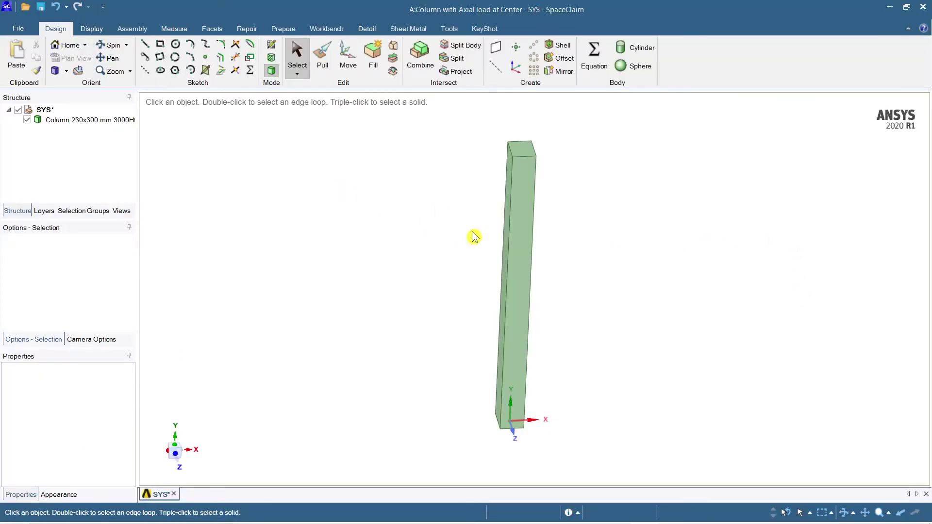
- Orbit, zoom and pan around the column, selecting its body and top face, then return to Mechanical
mouse_move(453, 235)
middle_down()
mouse_move(489, 246)
mouse_move(472, 262)
mouse_move(451, 255)
middle_up()
click(110, 120)
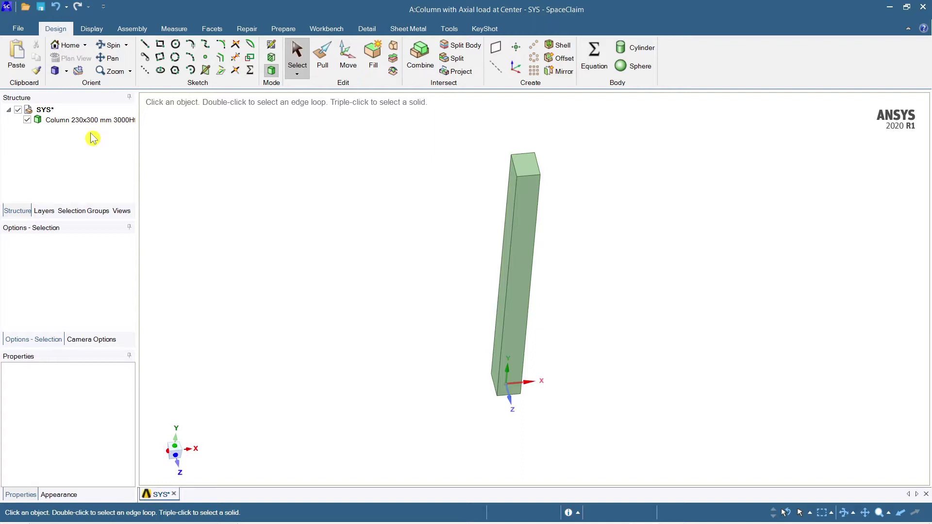
click(513, 168)
scroll(529, 165, up, 3)
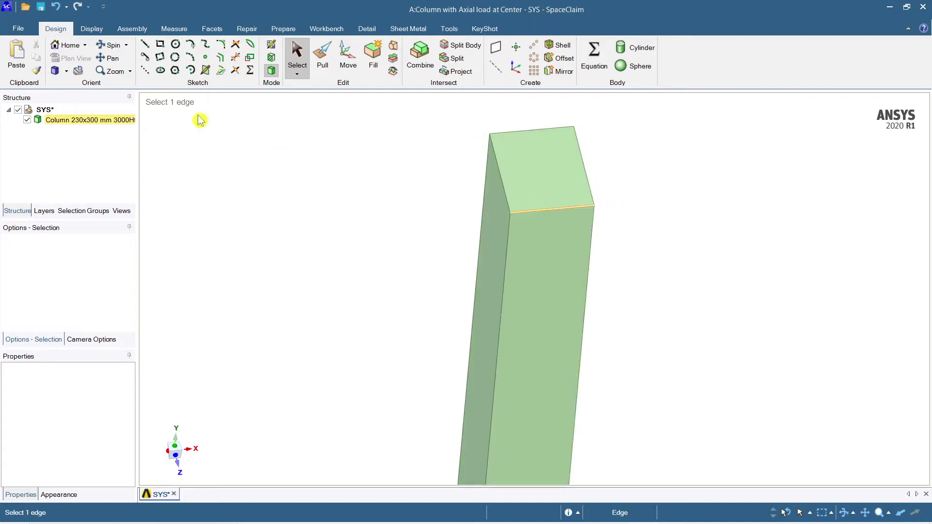
scroll(725, 237, down, 3)
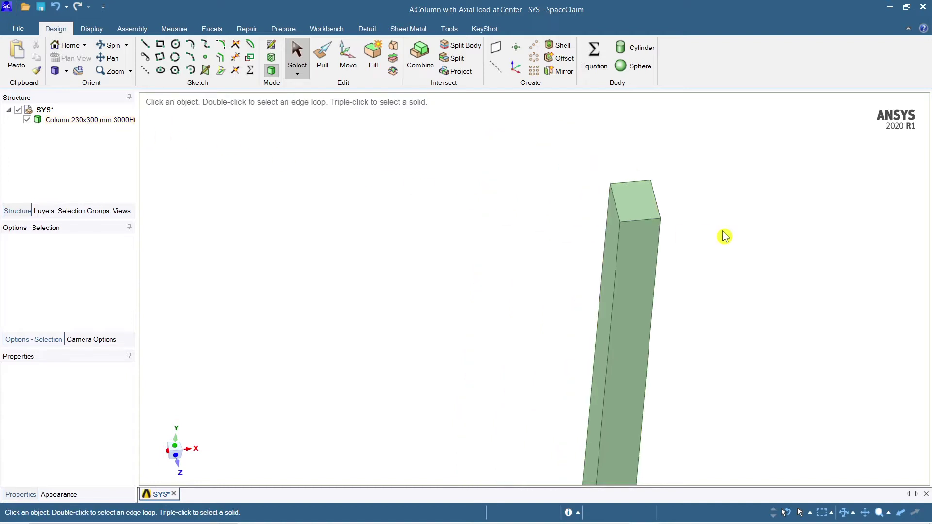
scroll(710, 310, down, 3)
ctrl+middle_drag(714, 324, 560, 226)
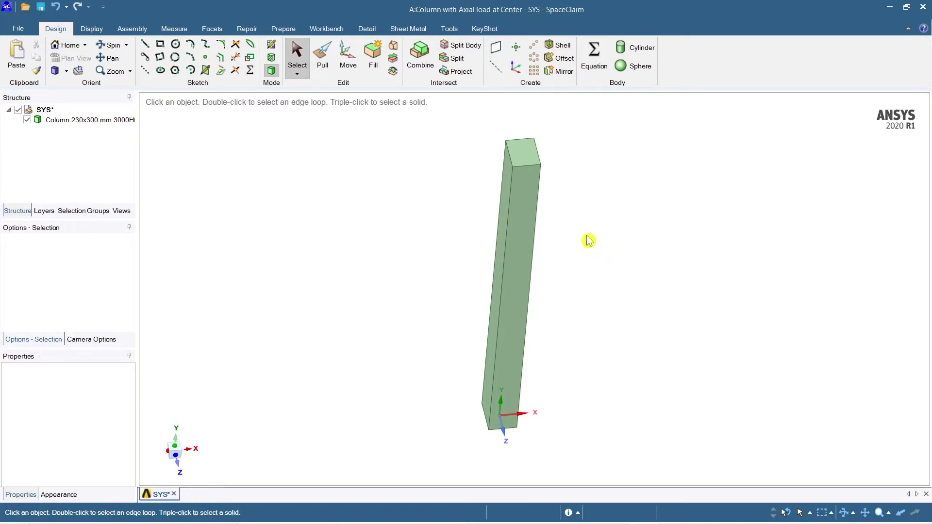
mouse_move(626, 519)
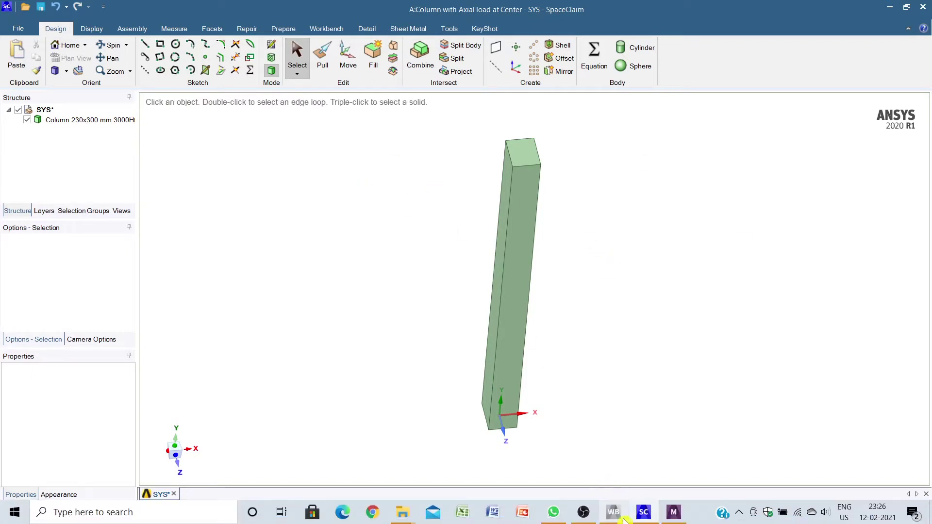
click(673, 512)
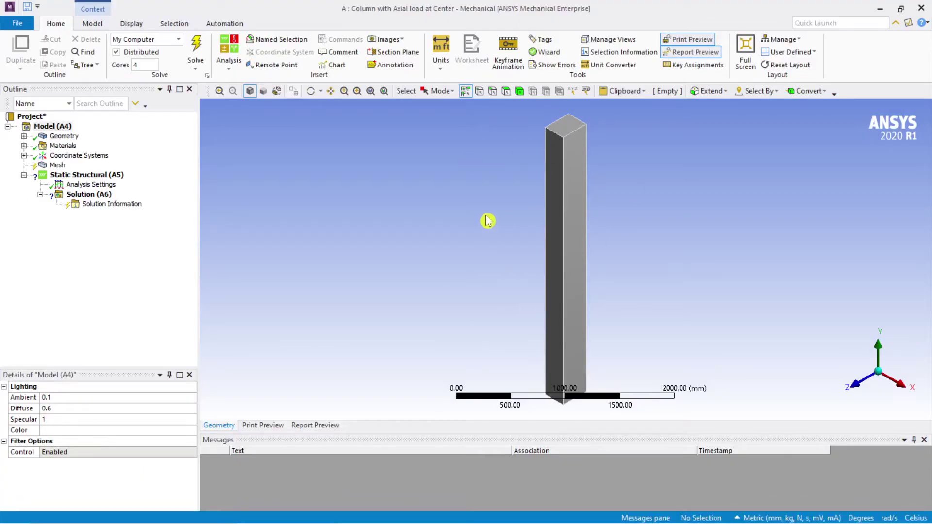
- Assign Concrete as the material of the SYS\Solid body under Geometry and verify the assignment
mouse_move(486, 221)
middle_down()
mouse_move(499, 216)
mouse_move(487, 206)
mouse_move(501, 212)
mouse_move(451, 191)
mouse_move(447, 212)
mouse_move(472, 212)
middle_up()
scroll(502, 213, down, 2)
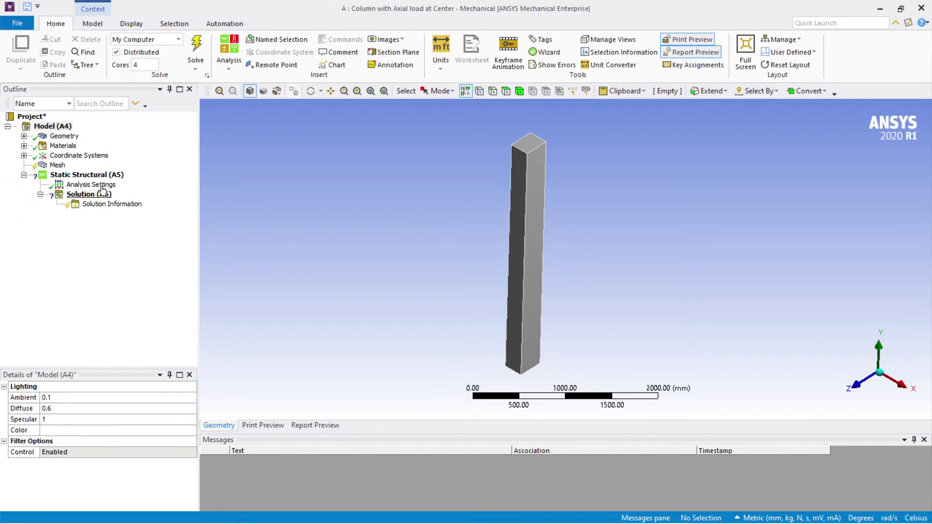
click(62, 138)
double_click(63, 137)
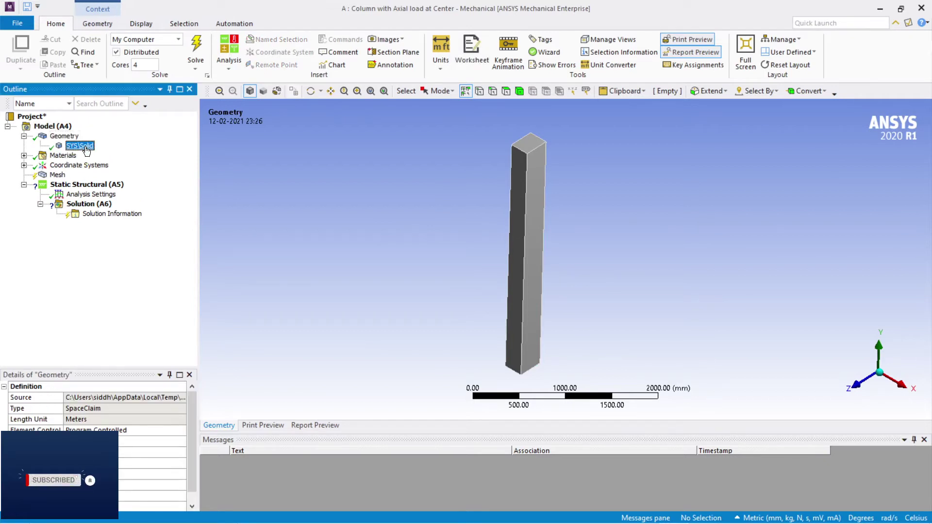
click(80, 145)
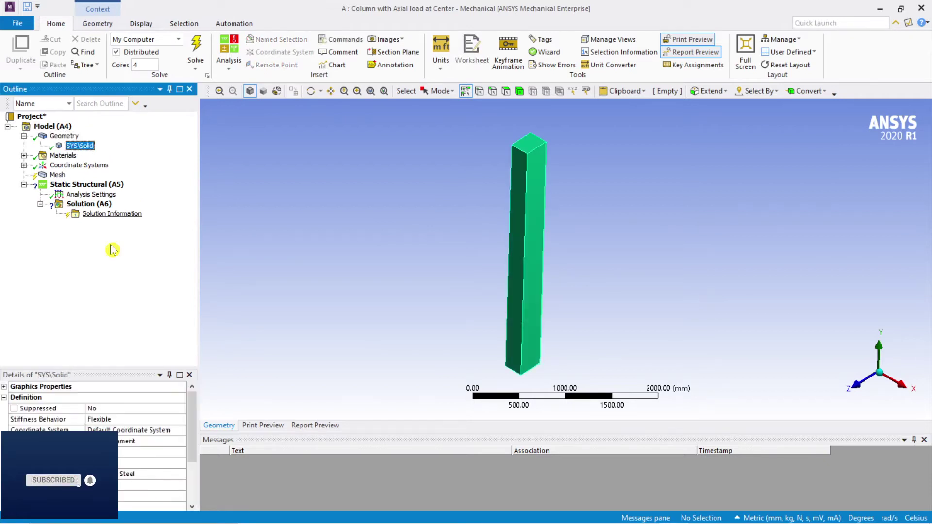
click(163, 474)
click(181, 474)
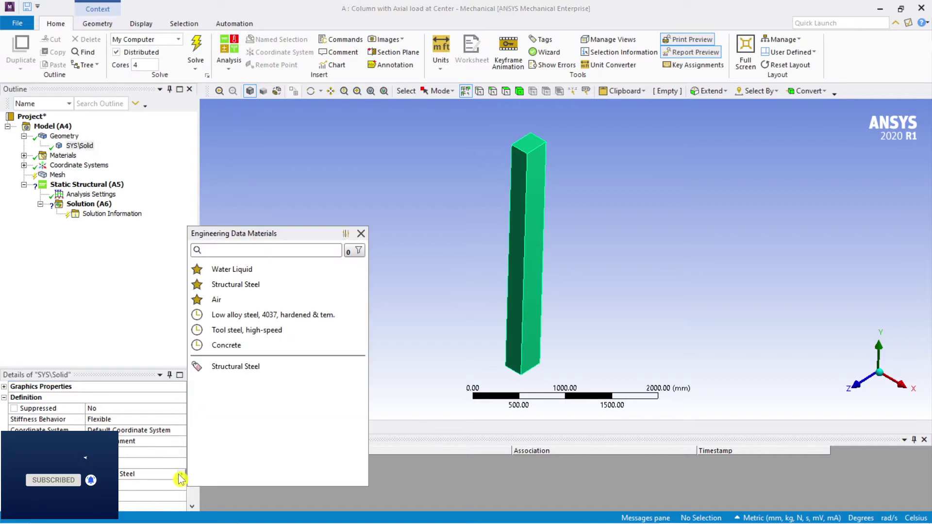
click(228, 351)
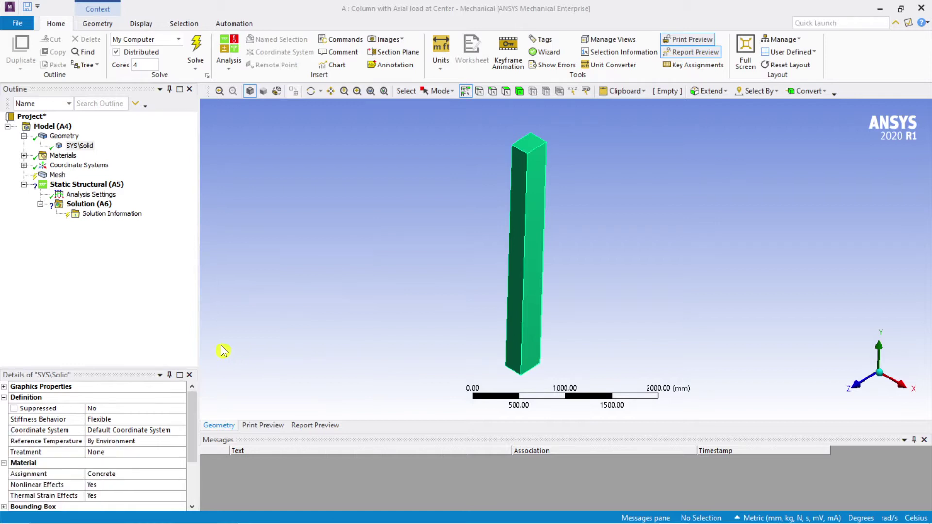
click(397, 208)
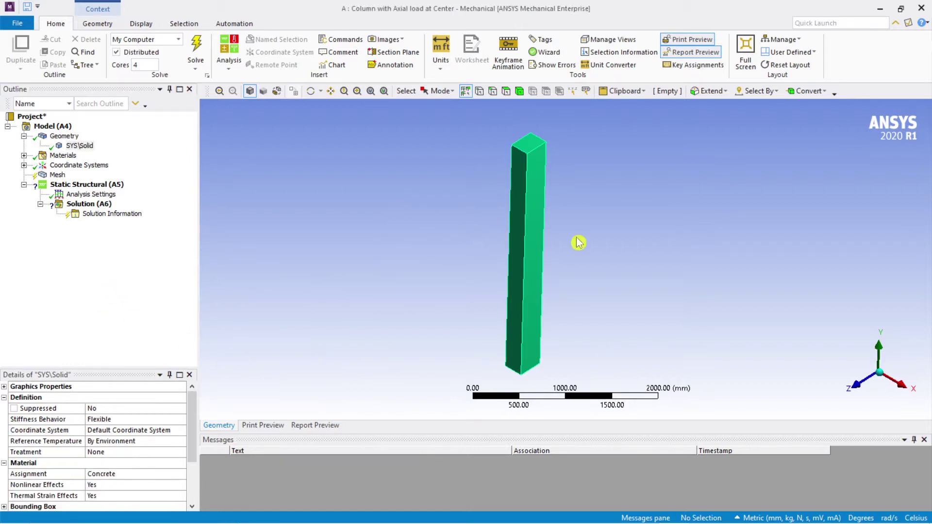
click(74, 147)
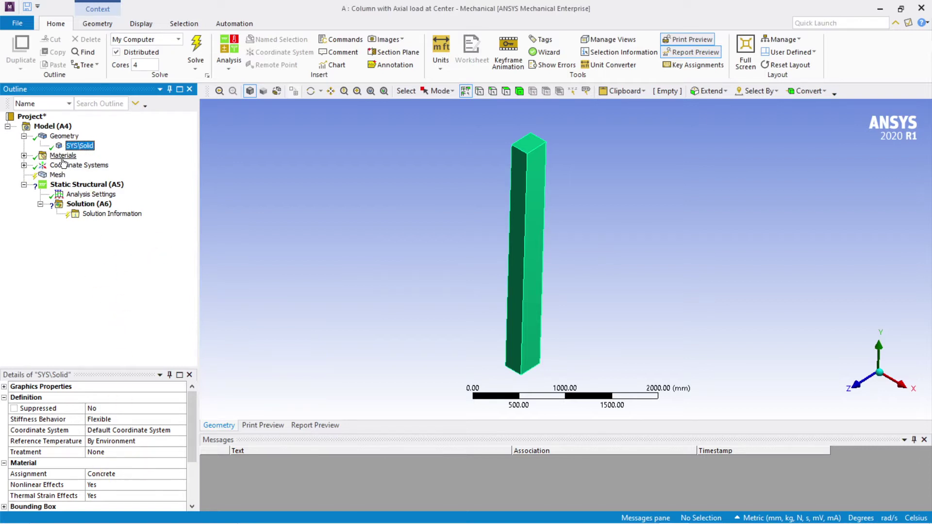
click(58, 176)
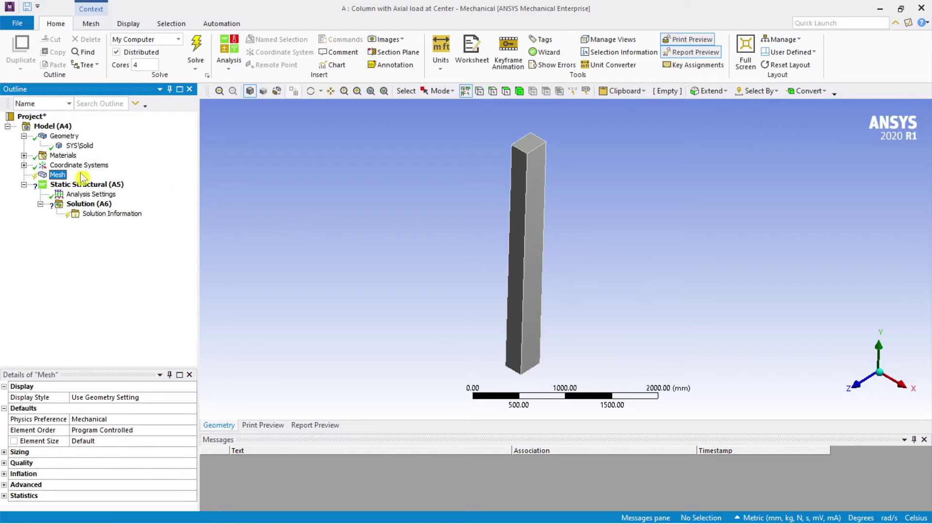
- Generate the column's mesh with the default element size
right_click(60, 177)
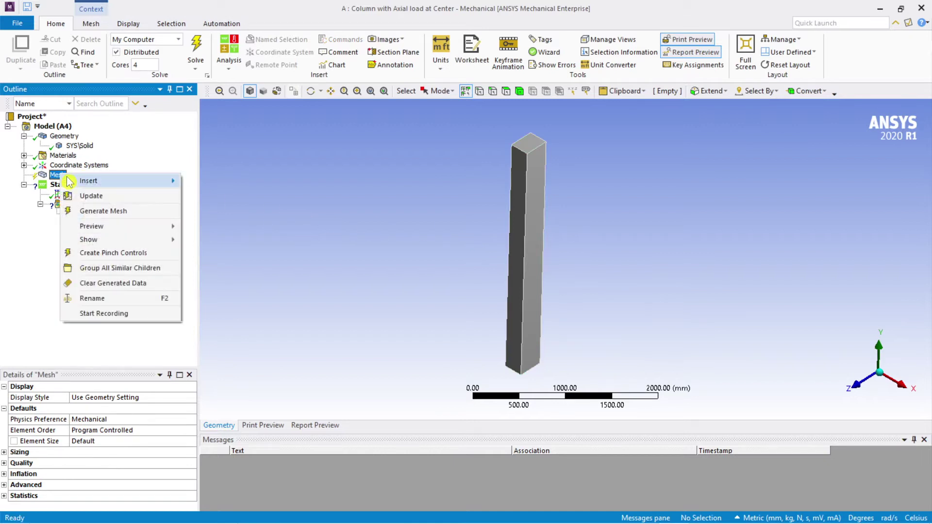
click(109, 212)
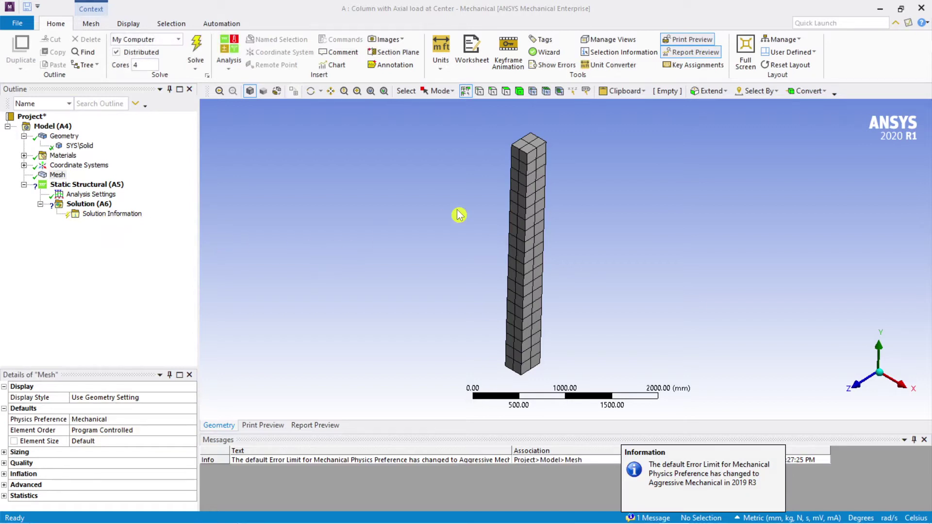
scroll(458, 215, down, 2)
scroll(458, 215, up, 3)
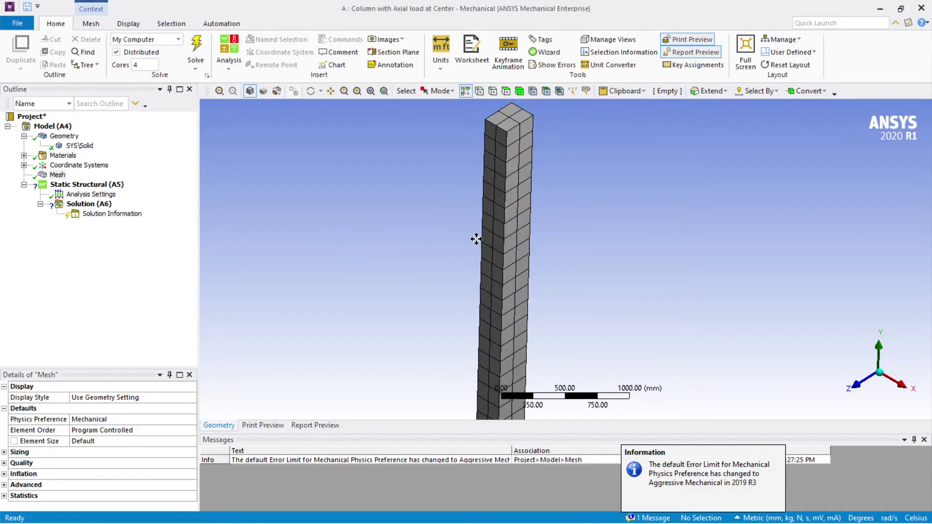
scroll(500, 133, up, 1)
scroll(509, 170, down, 2)
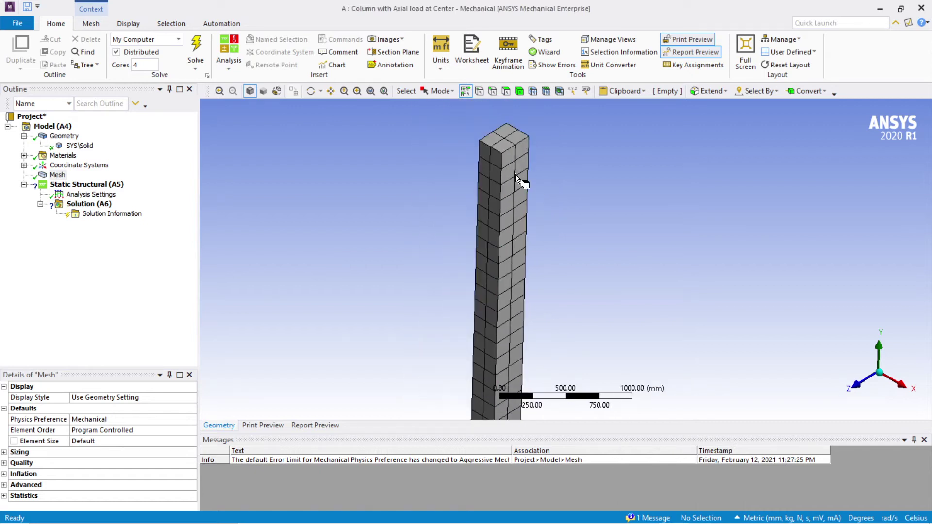
- Zoom, pan and rotate to inspect the brick elements along the column, including its lower part
ctrl+middle_drag(530, 215, 526, 180)
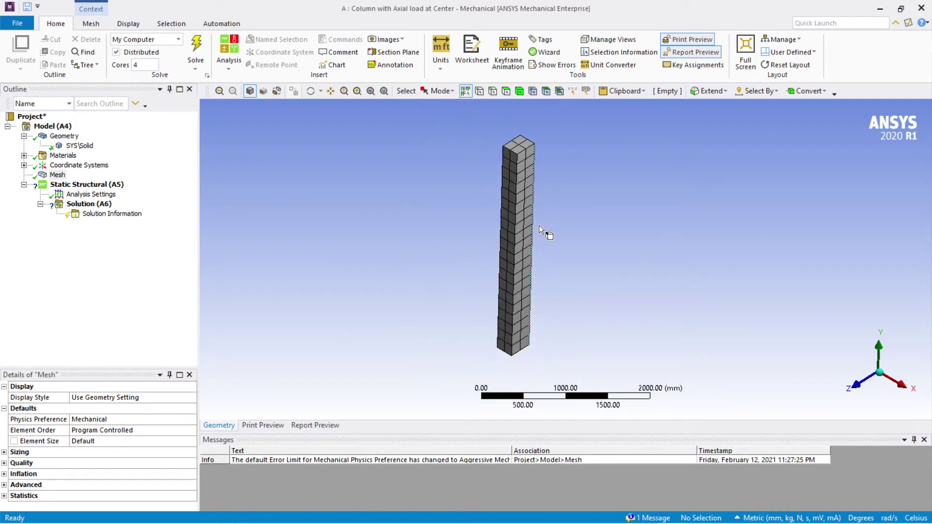
scroll(527, 184, up, 2)
scroll(509, 194, down, 1)
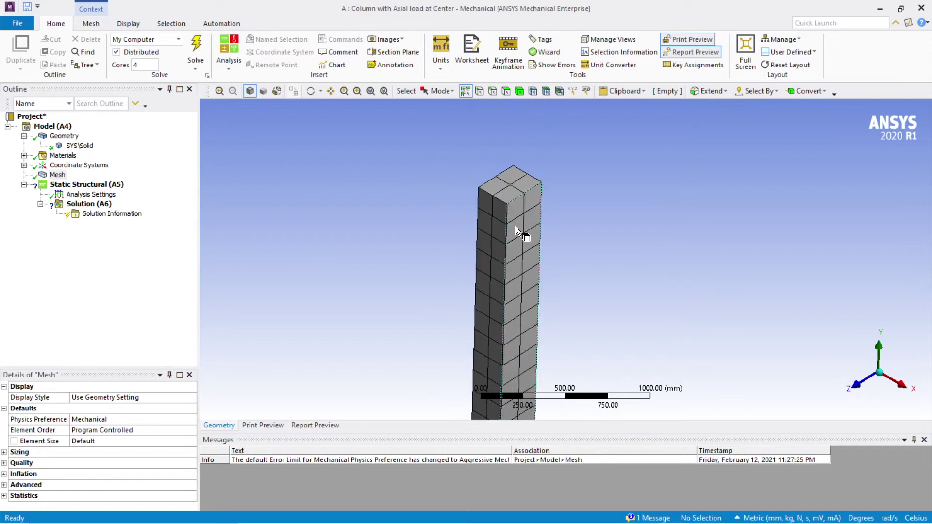
scroll(500, 186, up, 1)
scroll(485, 188, down, 4)
ctrl+middle_drag(537, 278, 518, 190)
ctrl+middle_drag(562, 217, 592, 238)
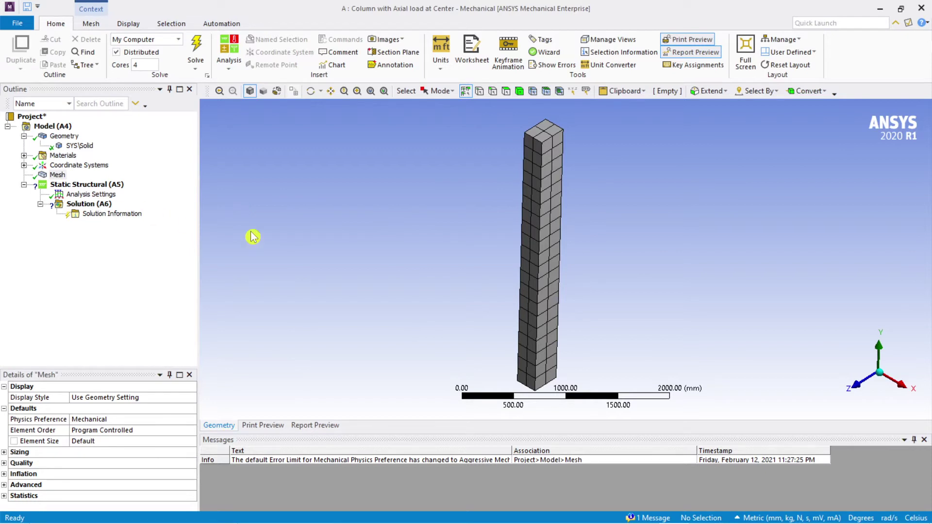
middle_drag(466, 291, 460, 247)
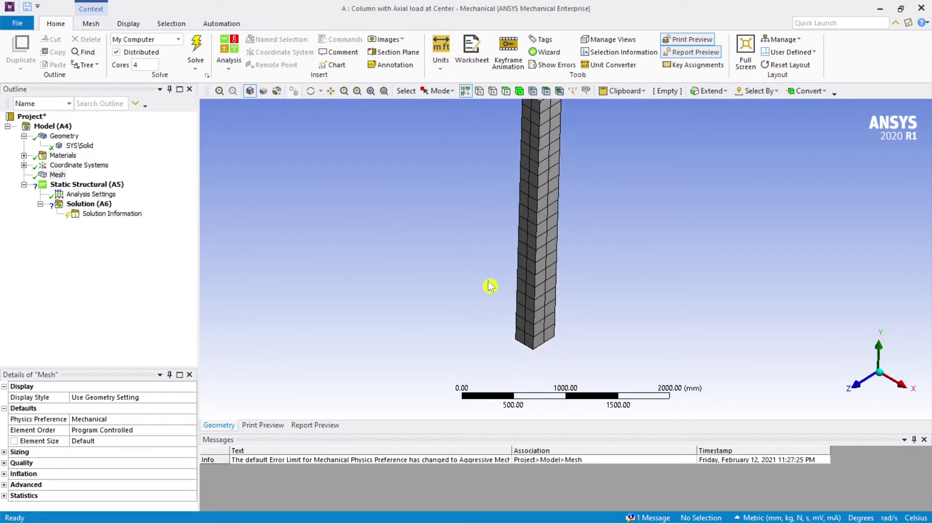
- Add a Fixed Support under Static Structural applied to the column's bottom face
click(75, 187)
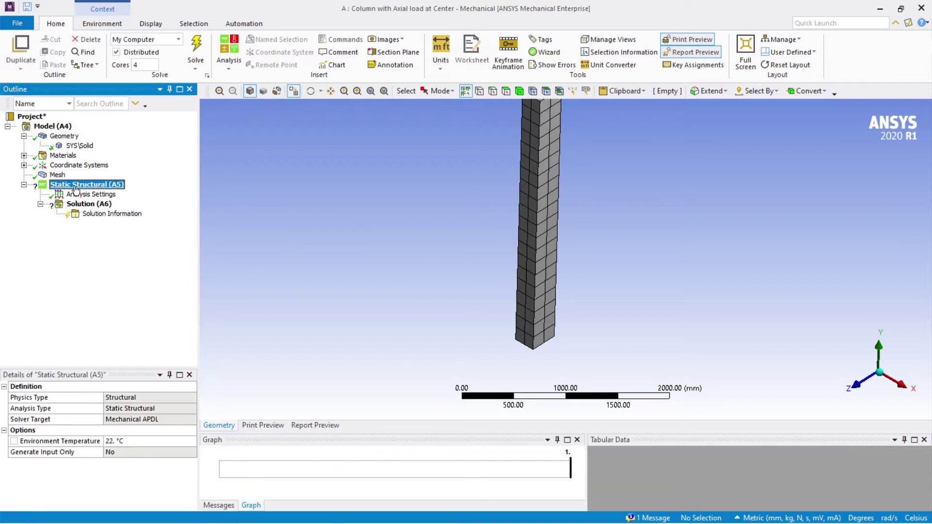
right_click(90, 189)
mouse_move(116, 192)
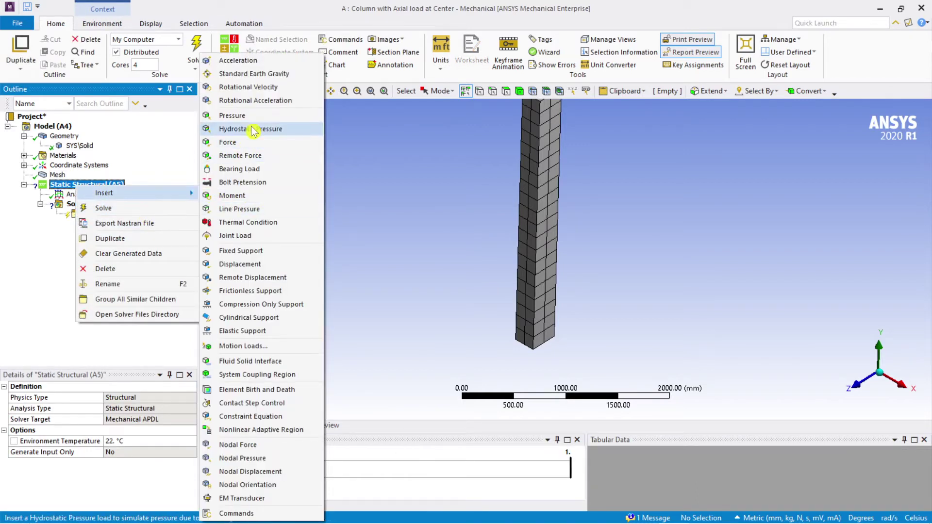
click(284, 251)
drag(679, 289, 567, 200)
click(506, 90)
middle_drag(645, 268, 633, 225)
click(538, 270)
key(Return)
scroll(622, 218, up, 2)
scroll(632, 200, down, 4)
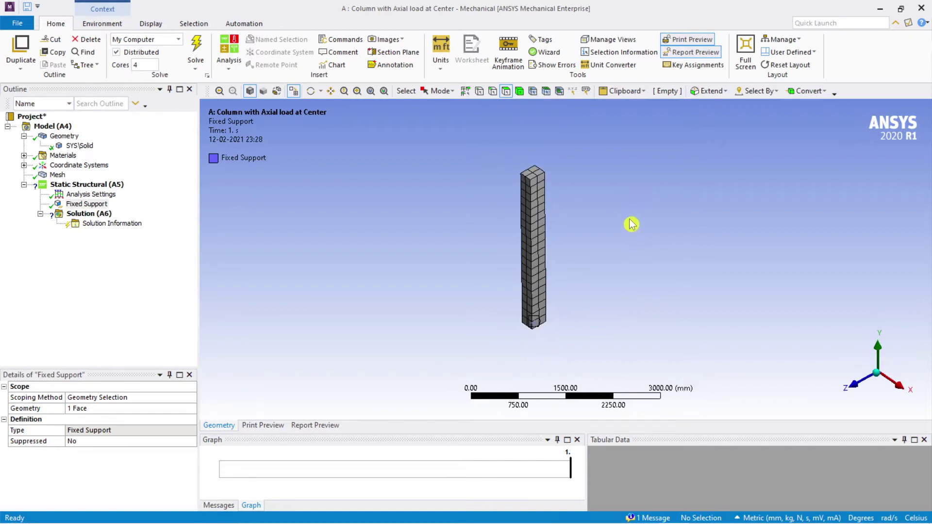
click(87, 185)
- Insert a Force load scoped to the column's top face
right_click(88, 188)
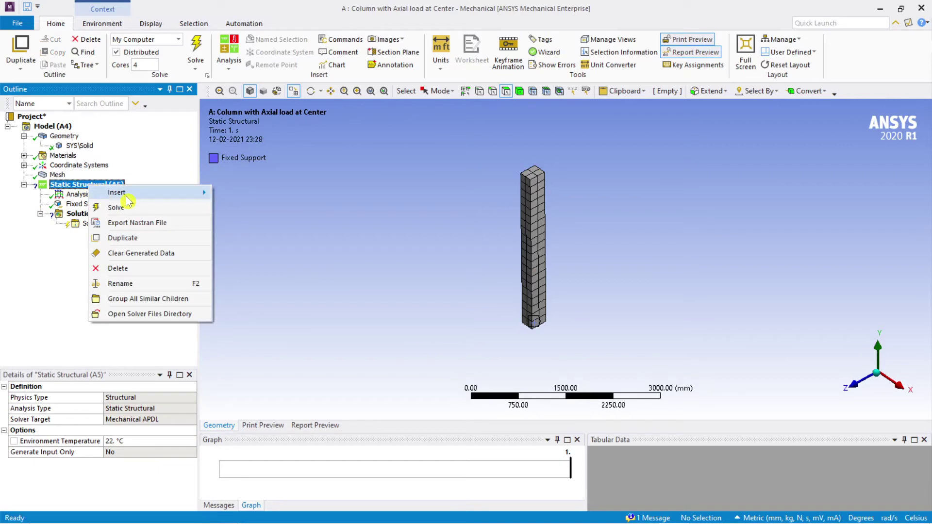
mouse_move(117, 192)
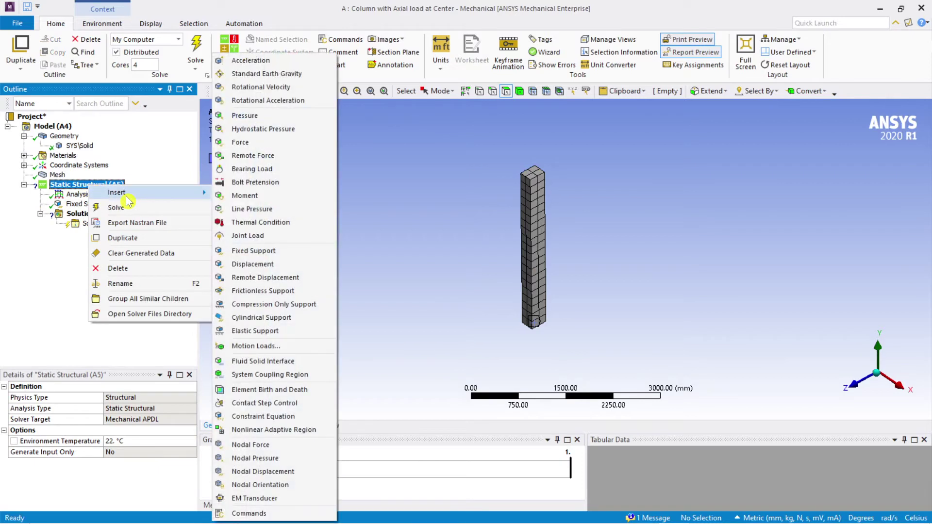
click(286, 145)
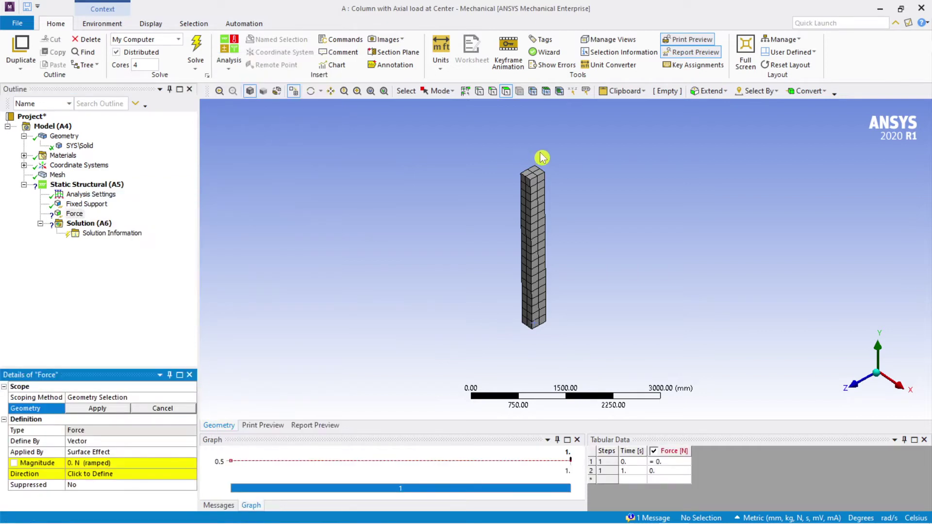
scroll(541, 164, up, 3)
scroll(546, 198, up, 4)
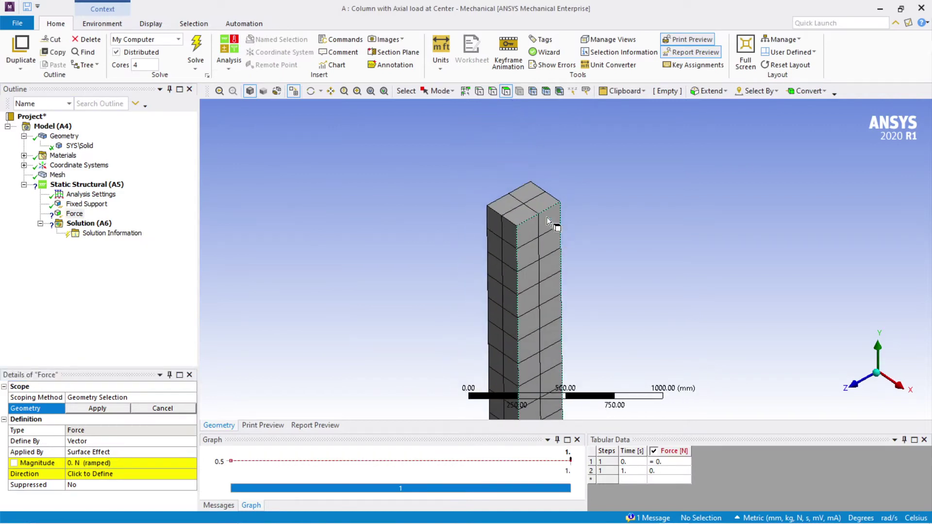
click(525, 197)
mouse_move(534, 181)
click(584, 184)
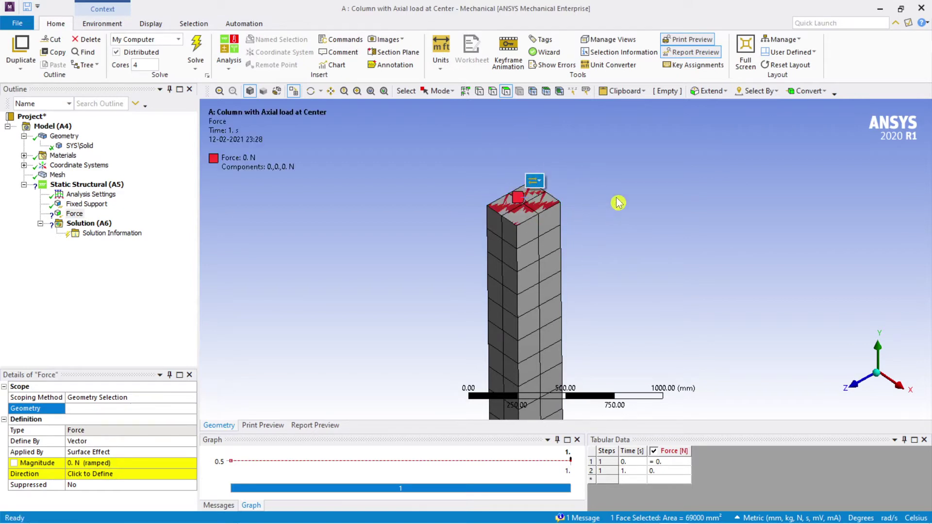
middle_drag(690, 228, 579, 211)
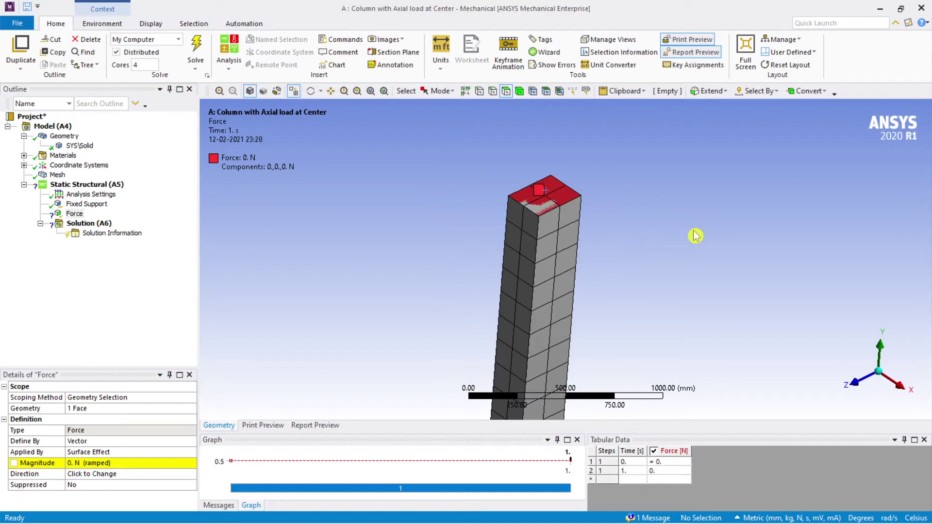
- Define the force by components with a Y component of -1.e+006 N
click(130, 440)
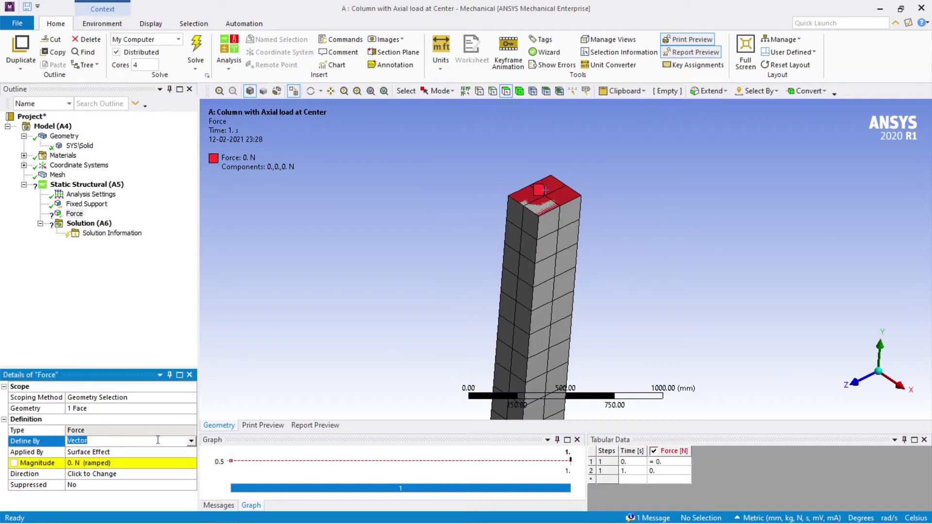
click(192, 441)
click(165, 452)
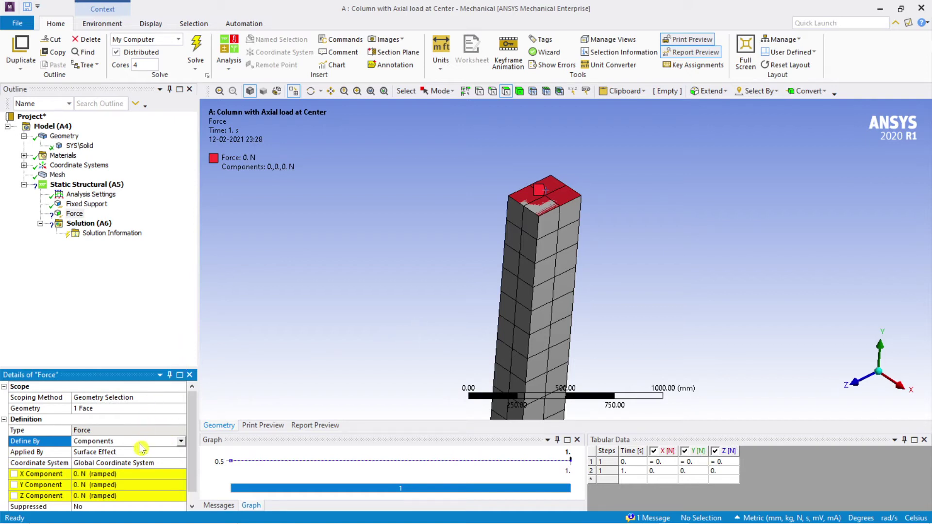
scroll(140, 460, down, 1)
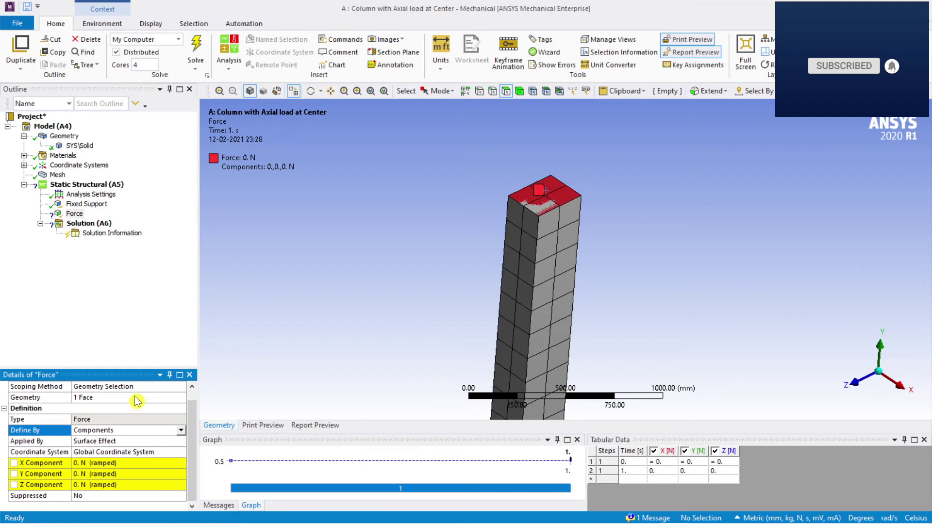
click(75, 215)
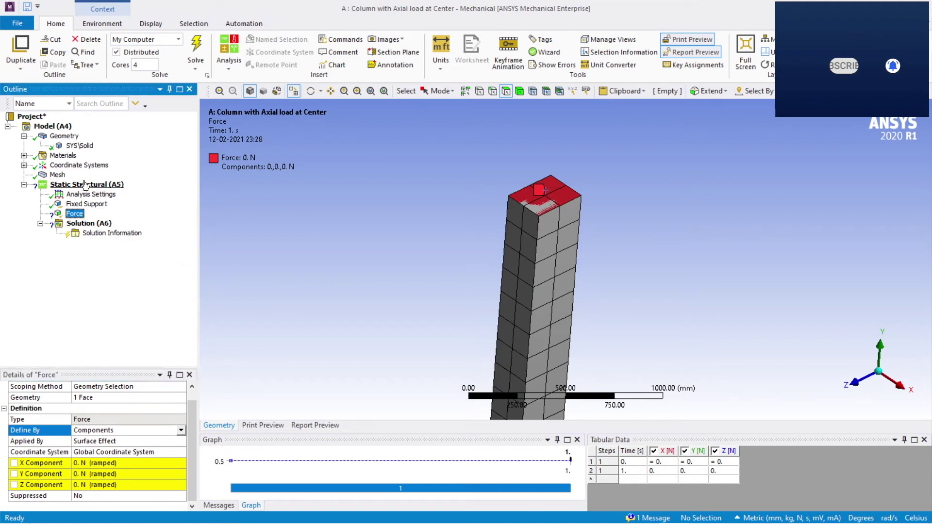
click(96, 473)
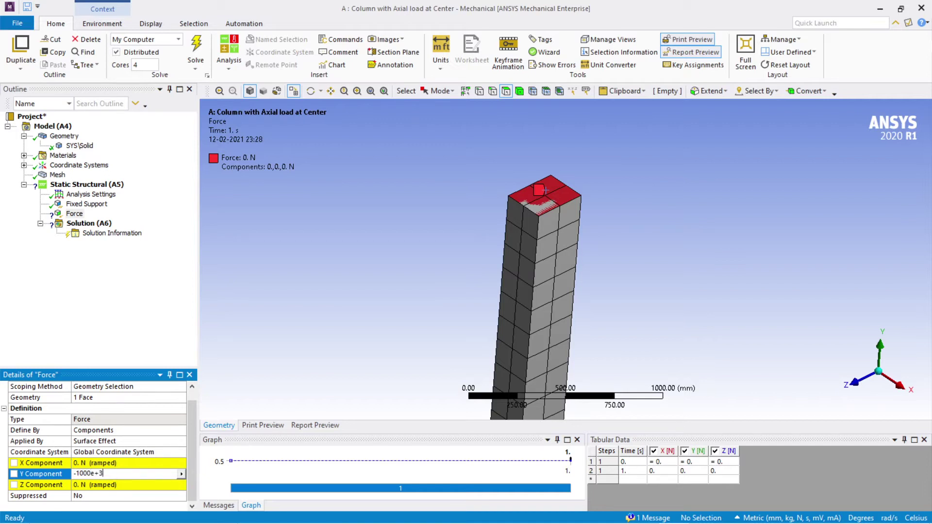
key(Return)
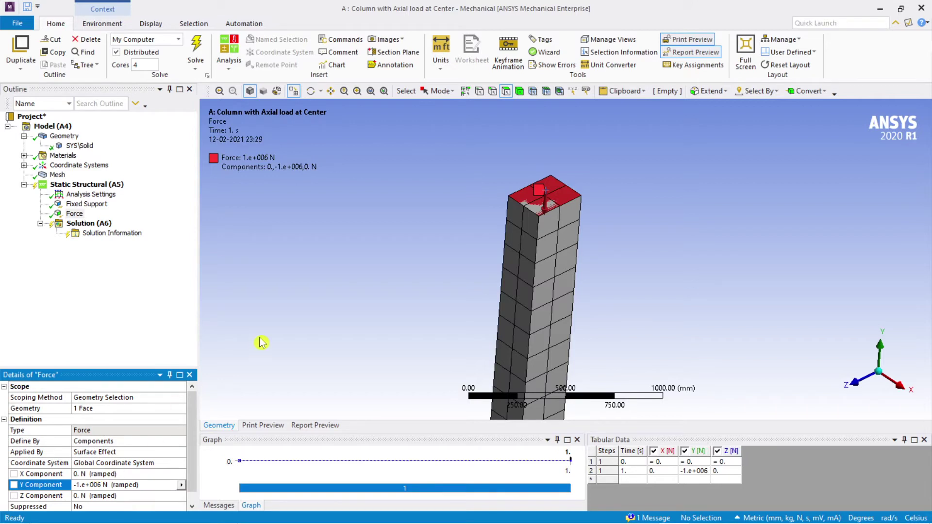
scroll(380, 316, down, 3)
scroll(416, 343, down, 3)
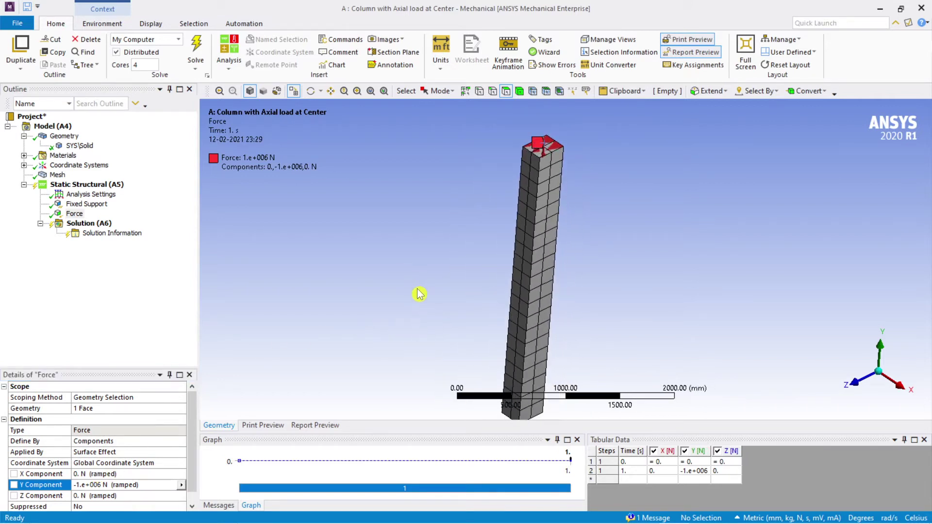
- Show the Insert submenu of loads and supports for Static Structural (A5)
click(111, 187)
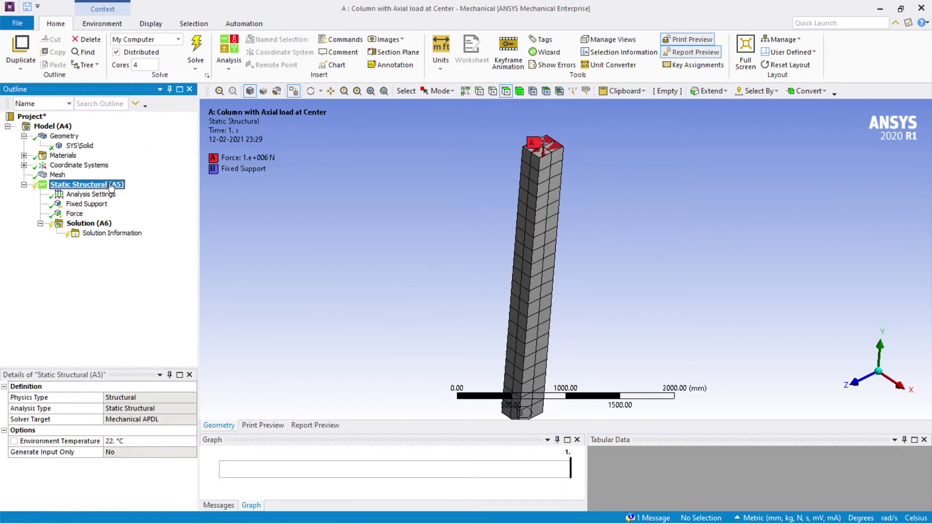
right_click(111, 187)
mouse_move(162, 194)
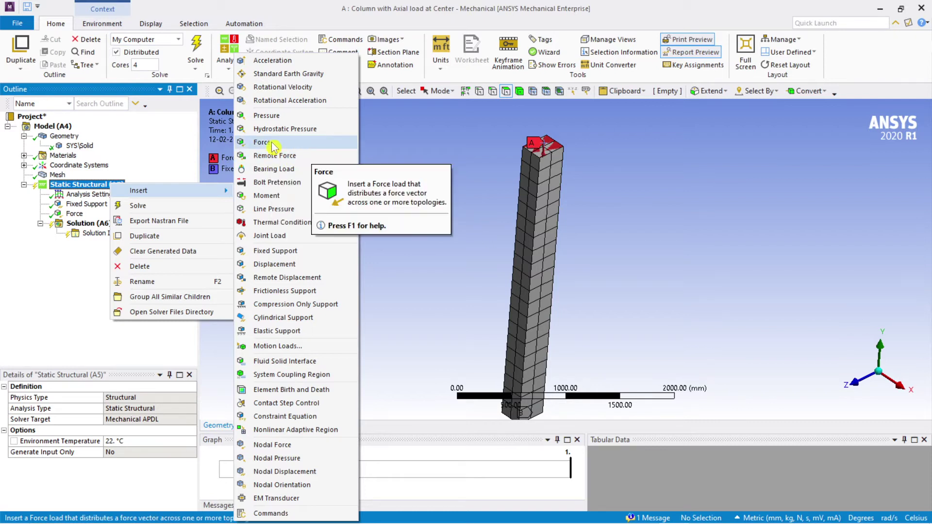
- Insert a Remote Force on the column's top face and set Define By to Components
click(294, 162)
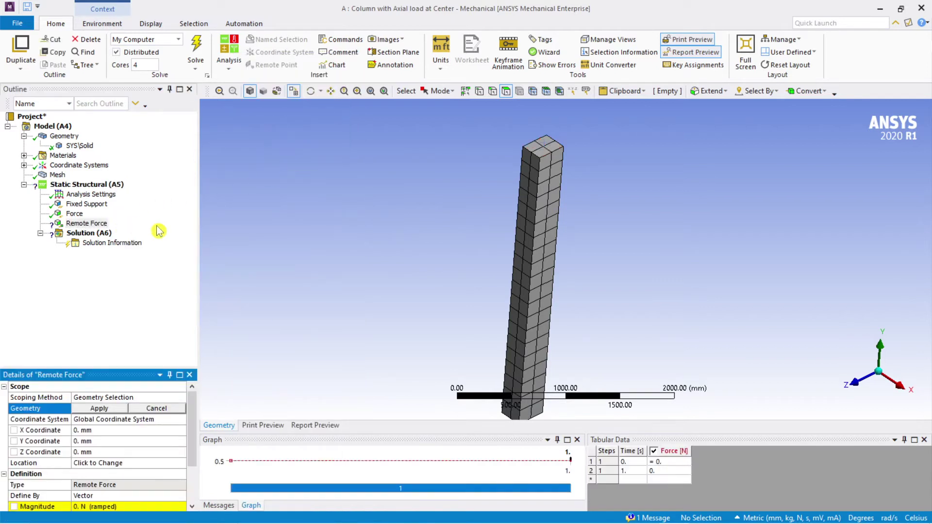
drag(160, 369, 163, 289)
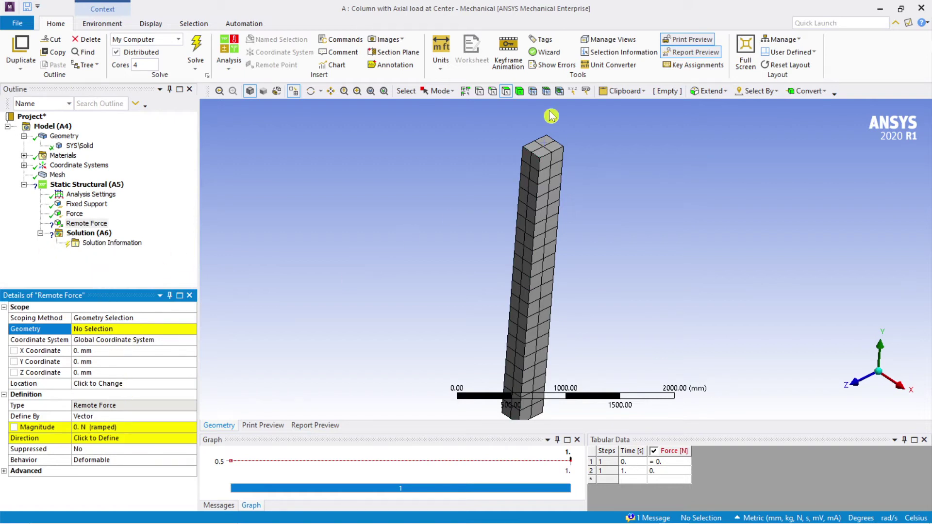
click(542, 151)
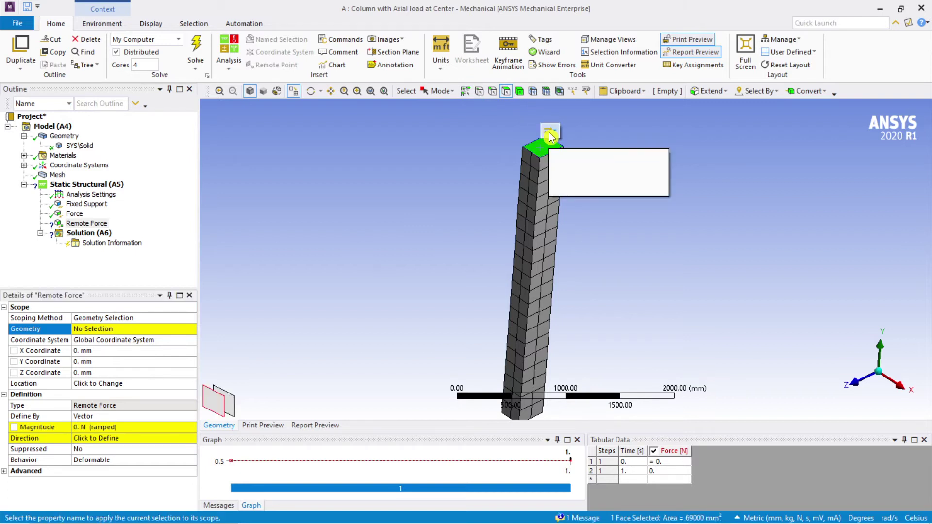
click(587, 135)
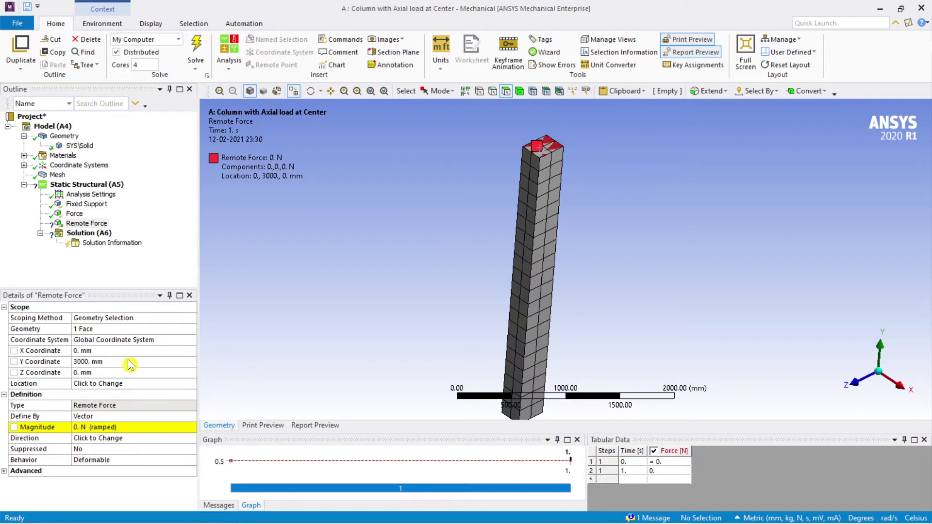
click(156, 415)
click(190, 416)
click(171, 437)
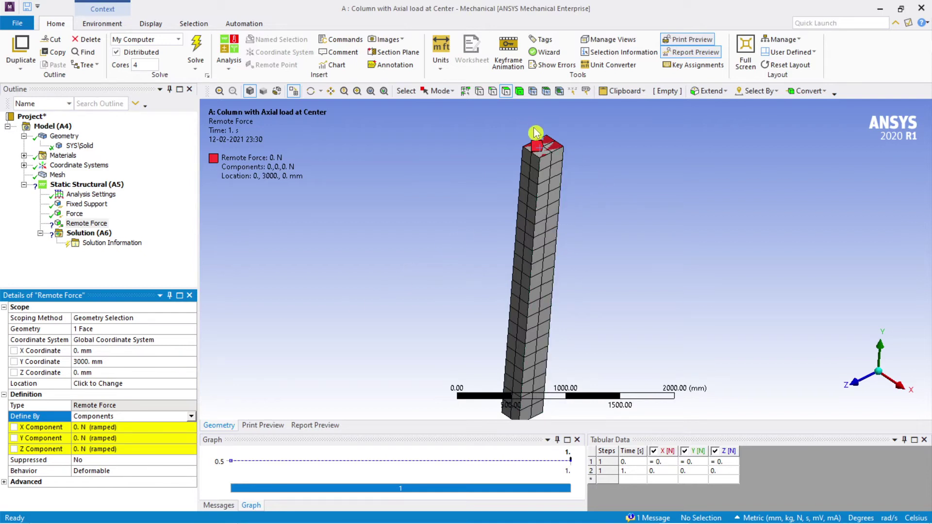
scroll(545, 146, up, 3)
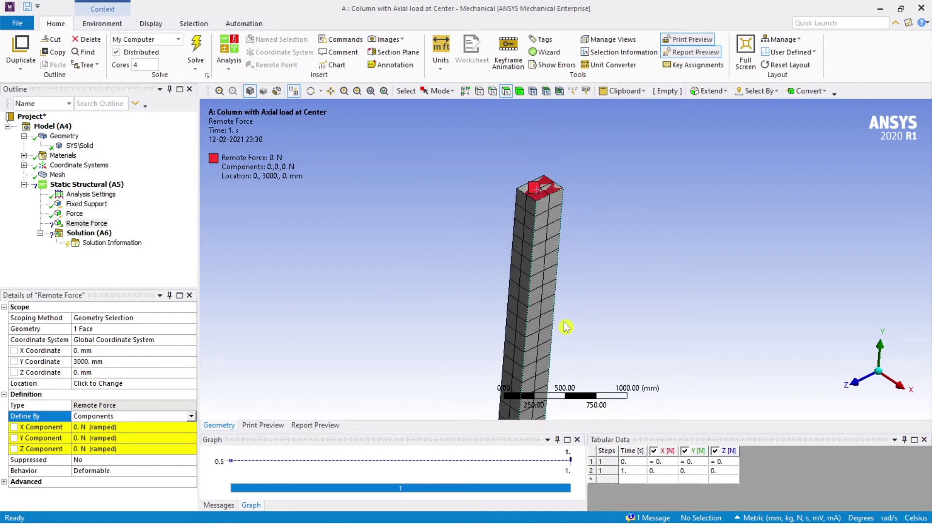
- In SpaceClaim, view the column's top face in Plan View, zoomed in
click(643, 512)
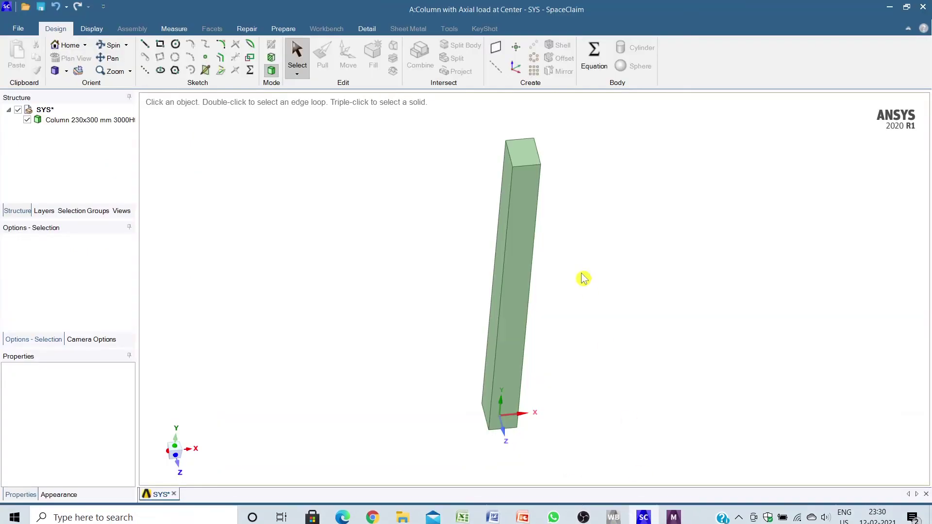
click(535, 164)
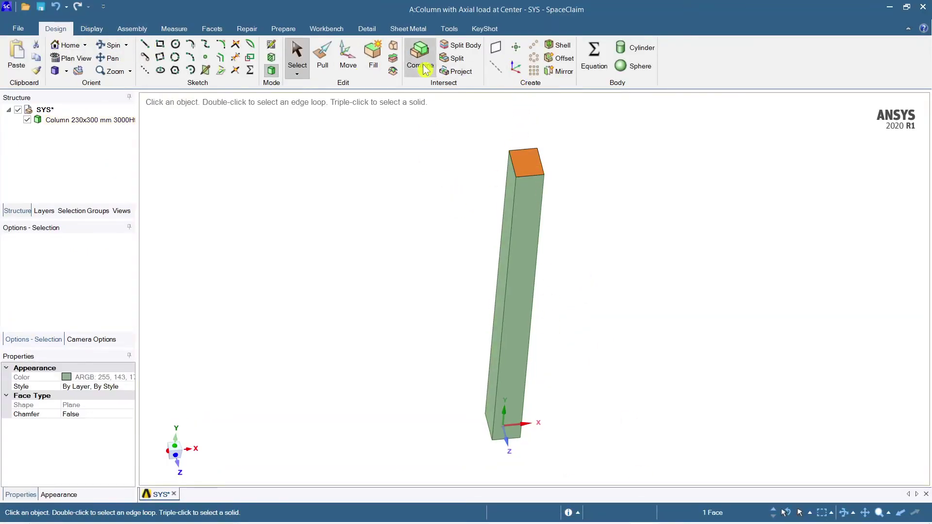
click(75, 58)
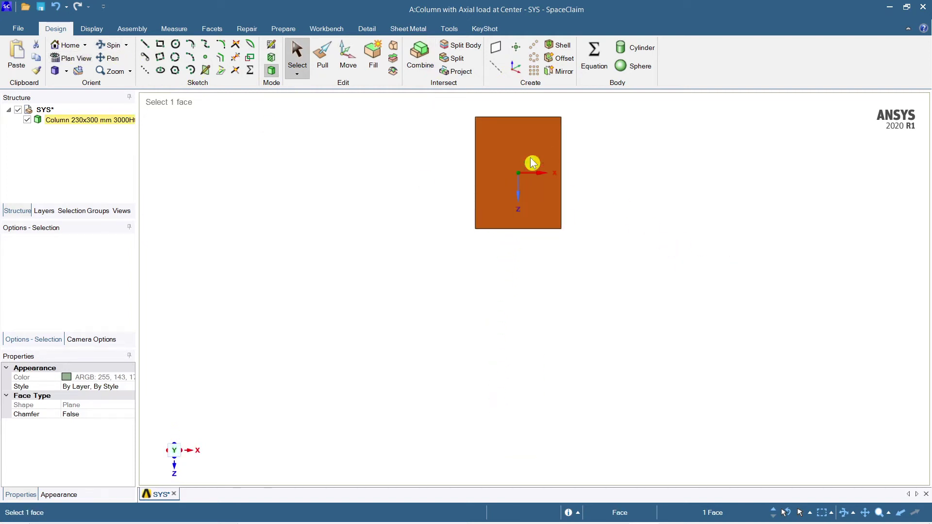
scroll(532, 163, up, 2)
click(687, 256)
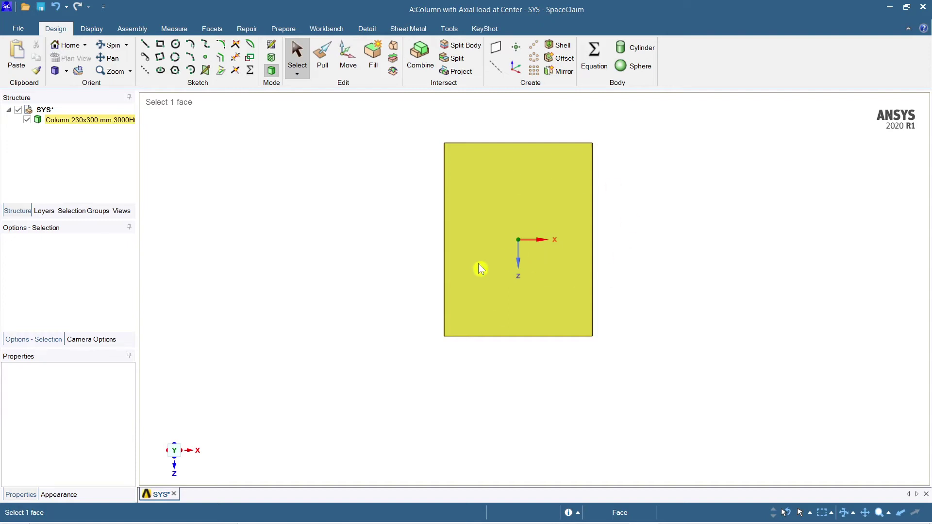
- Return to Mechanical and zoom and pan the column back into view
mouse_move(566, 522)
click(673, 511)
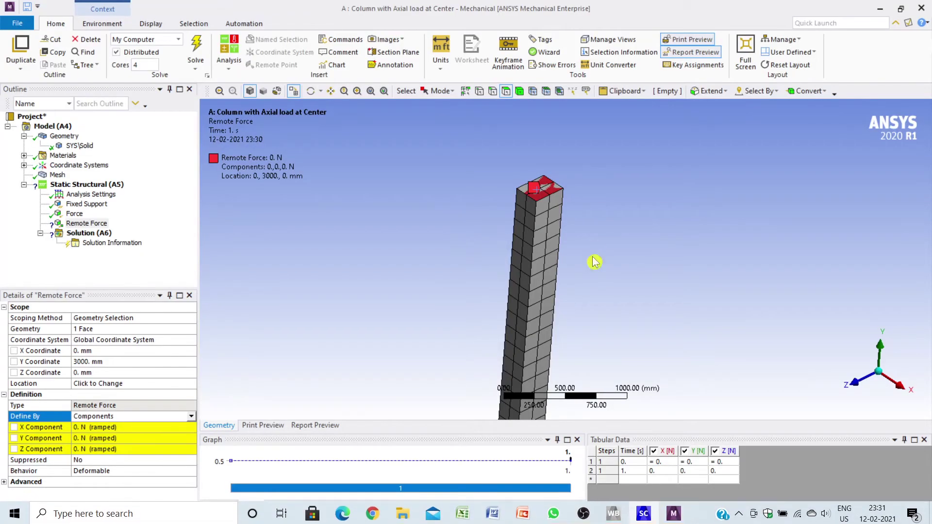
ctrl+middle_drag(591, 208, 593, 162)
scroll(590, 166, up, 3)
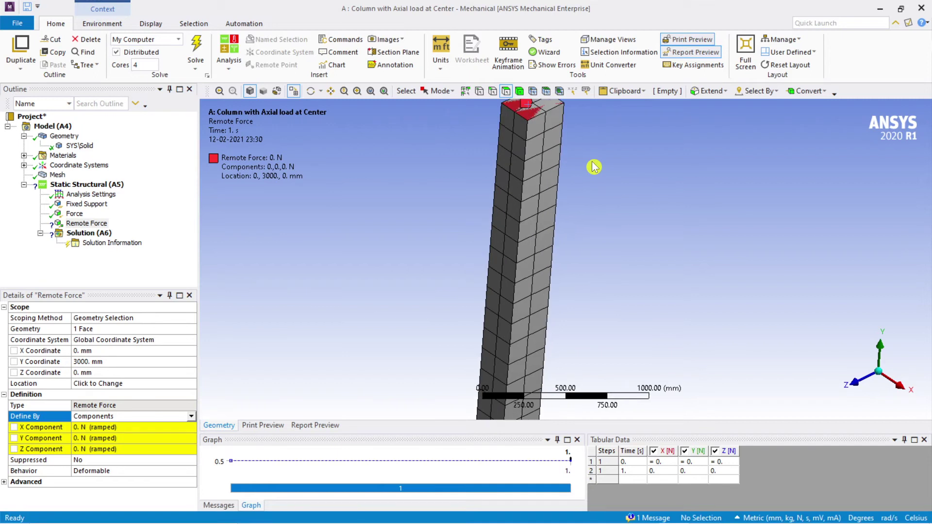
scroll(594, 210, down, 4)
scroll(593, 273, down, 3)
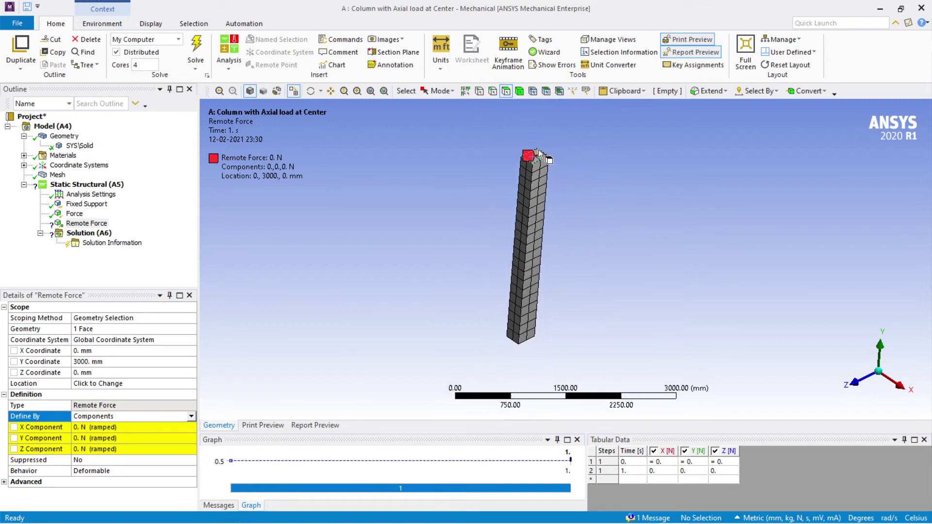
scroll(536, 152, up, 3)
scroll(537, 145, down, 3)
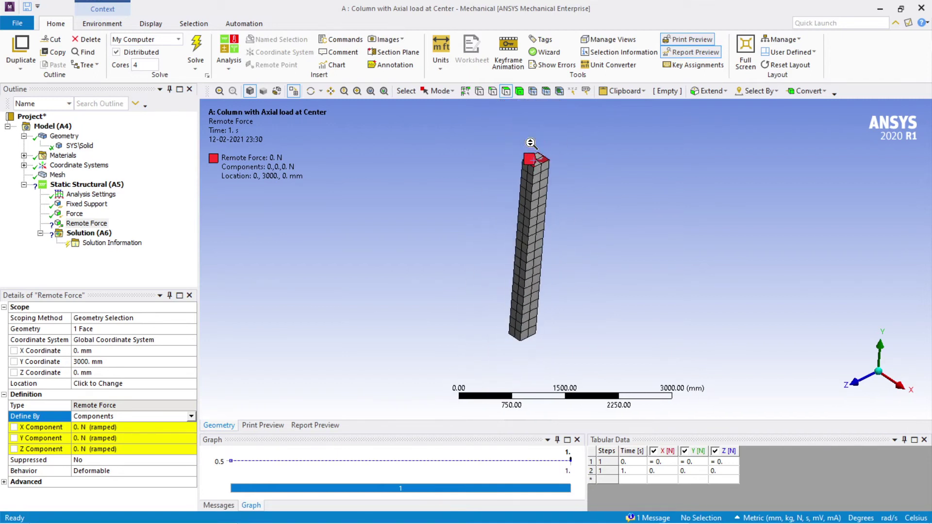
scroll(536, 168, up, 4)
scroll(538, 161, down, 2)
scroll(541, 197, up, 2)
scroll(541, 203, down, 5)
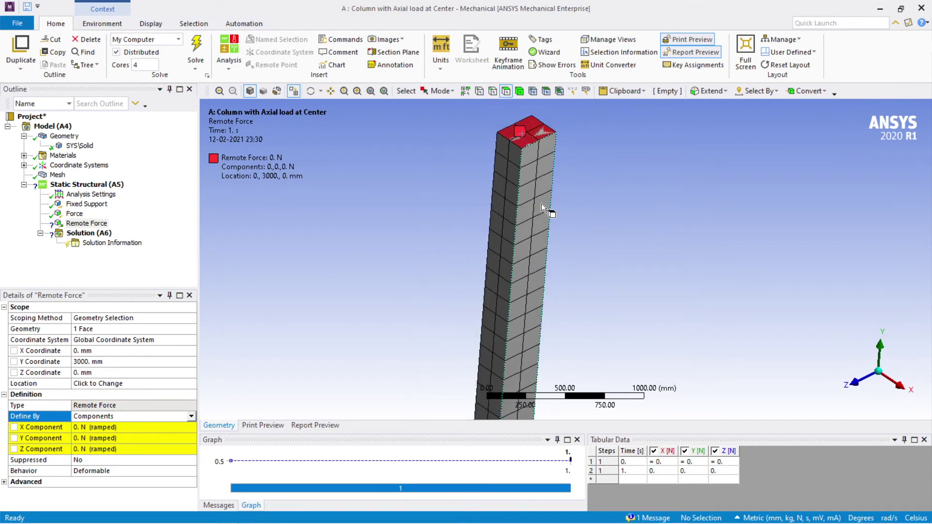
ctrl+middle_drag(558, 266, 551, 239)
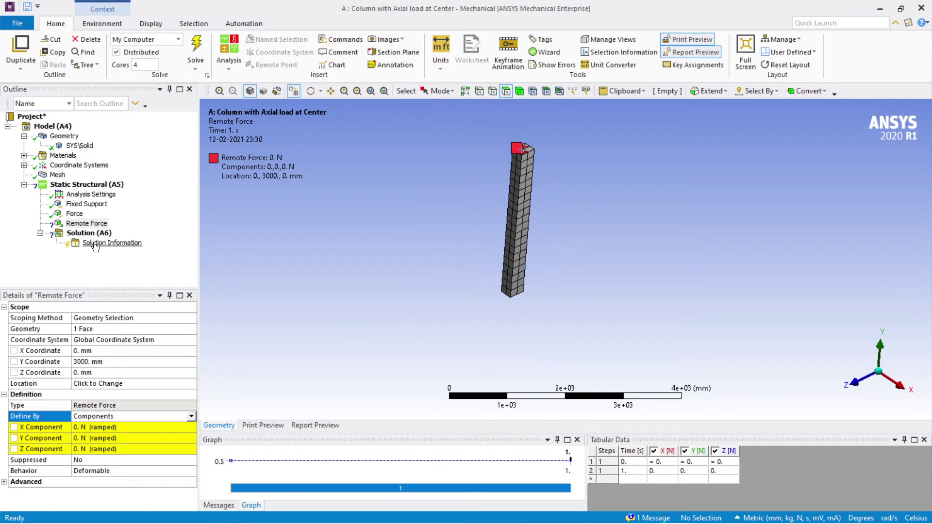
- Set the Remote Force's Y component to -1000e3 (-1.e+006 N)
click(76, 214)
click(84, 224)
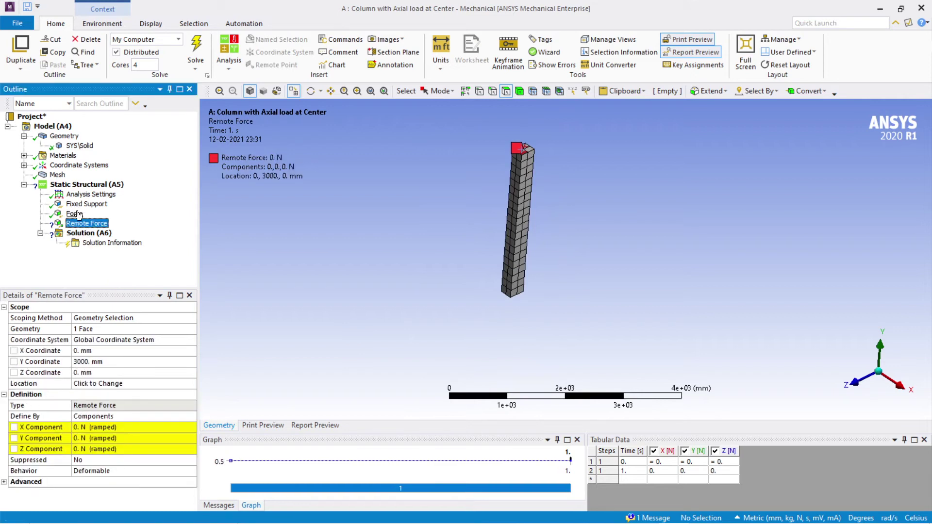
click(76, 214)
click(84, 224)
click(103, 437)
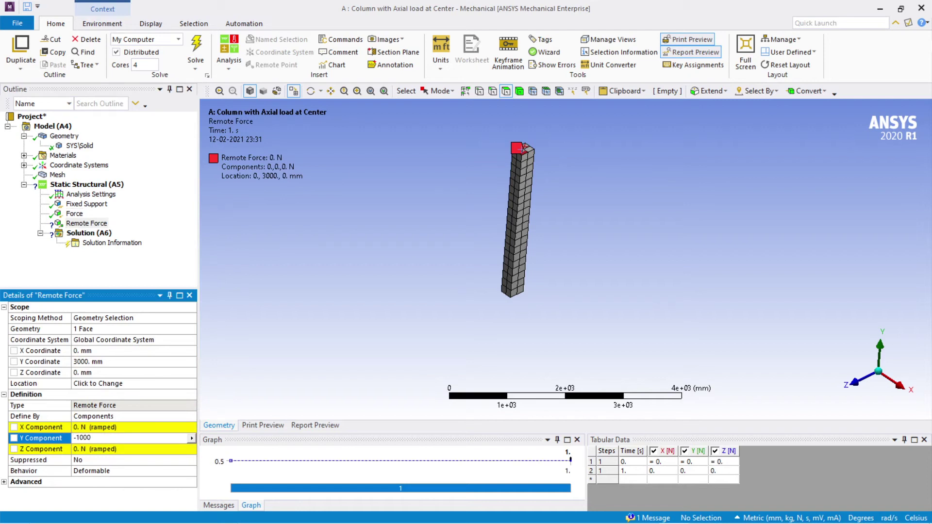
text(-1000e3)
key(Return)
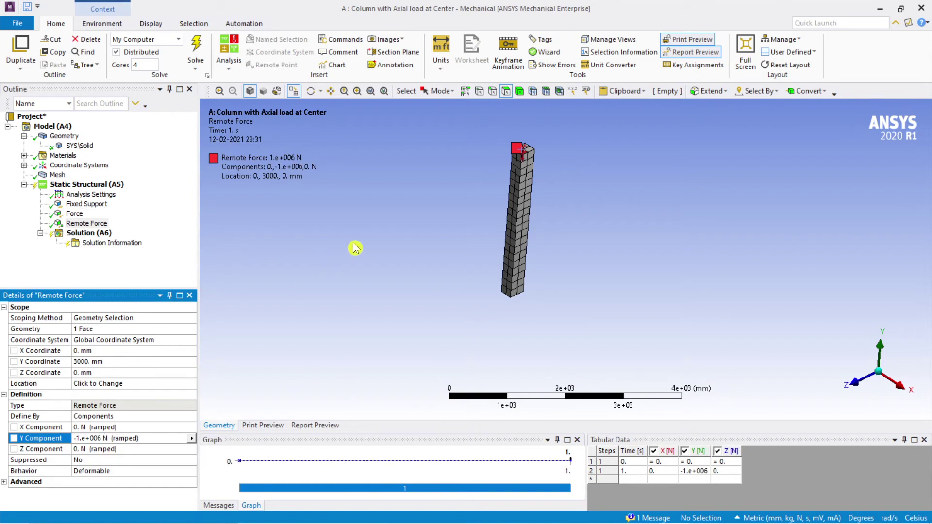
ctrl+middle_drag(456, 226, 461, 238)
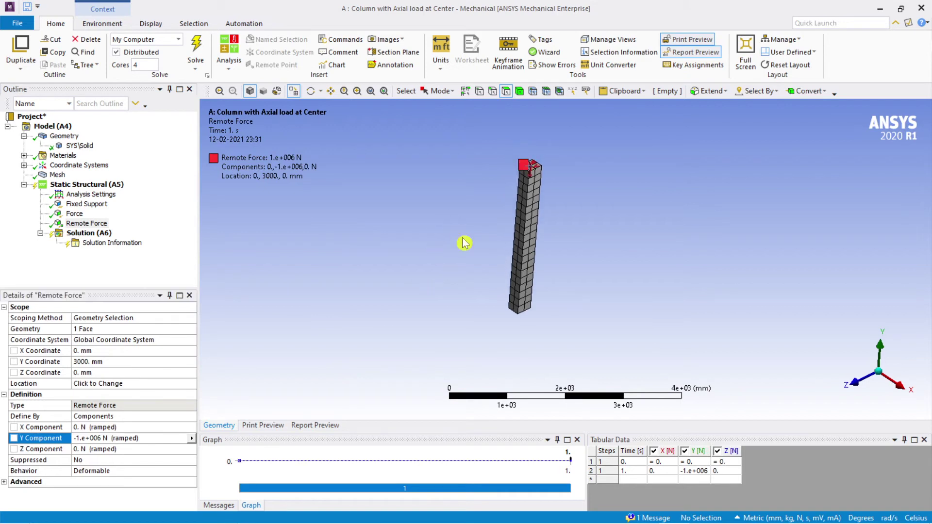
ctrl+middle_drag(608, 198, 610, 217)
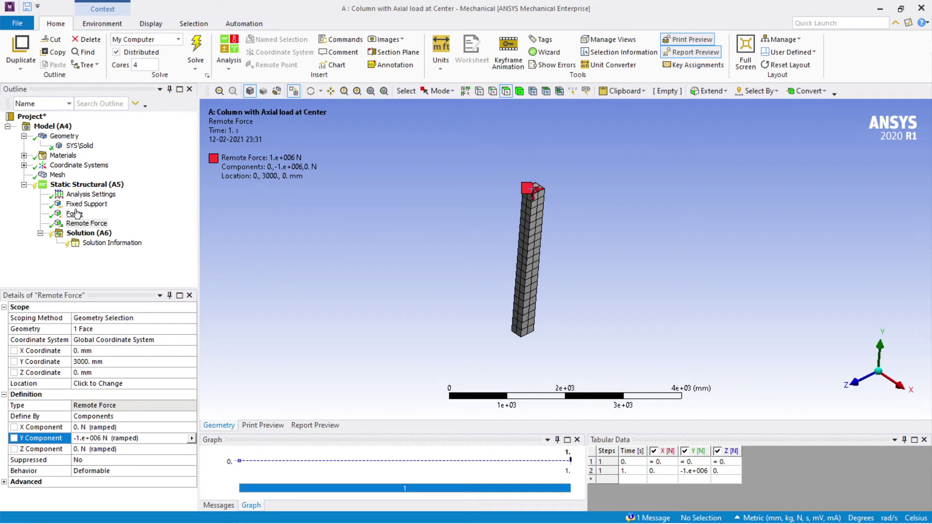
- Suppress the plain Force load so only the Remote Force acts on the column top
right_click(81, 226)
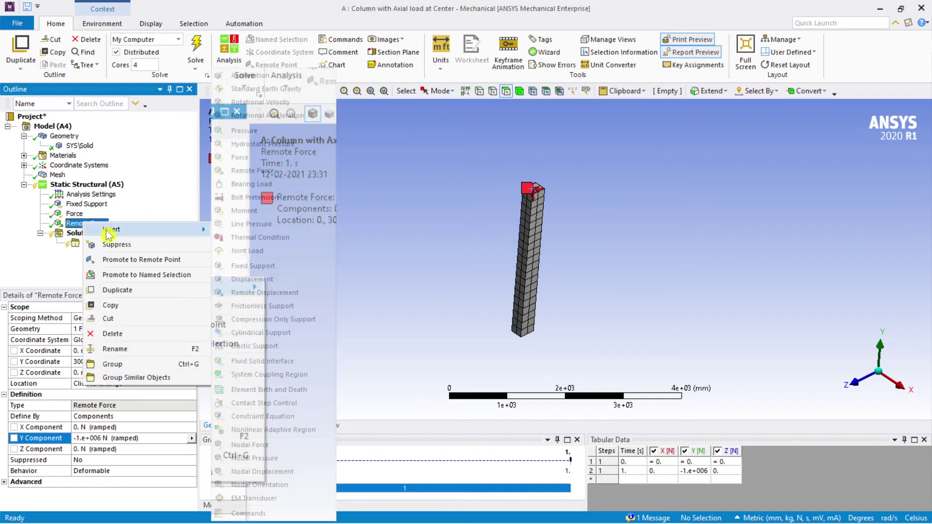
click(76, 214)
right_click(76, 214)
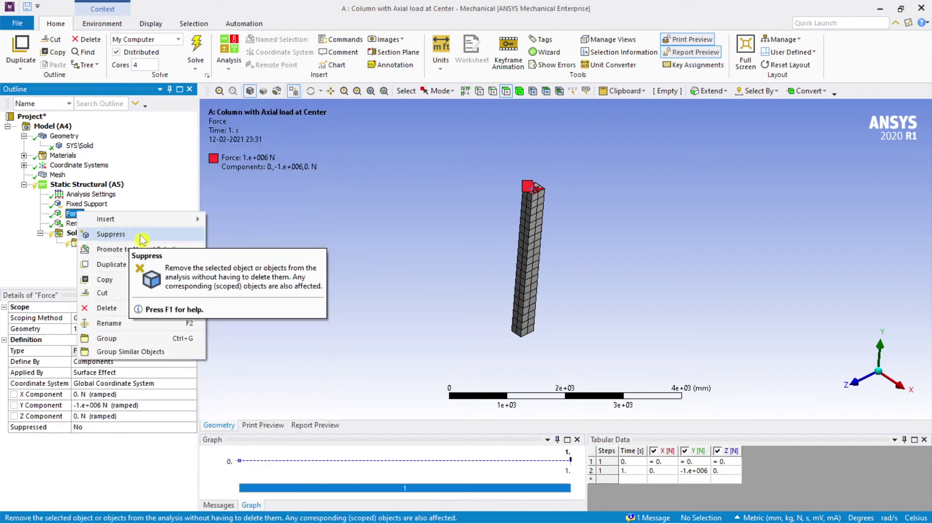
click(156, 238)
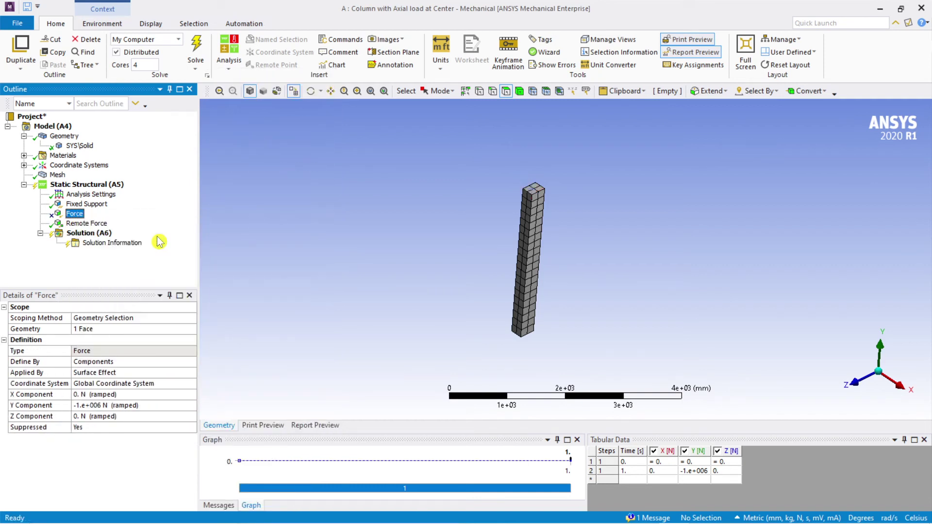
click(87, 233)
right_click(89, 237)
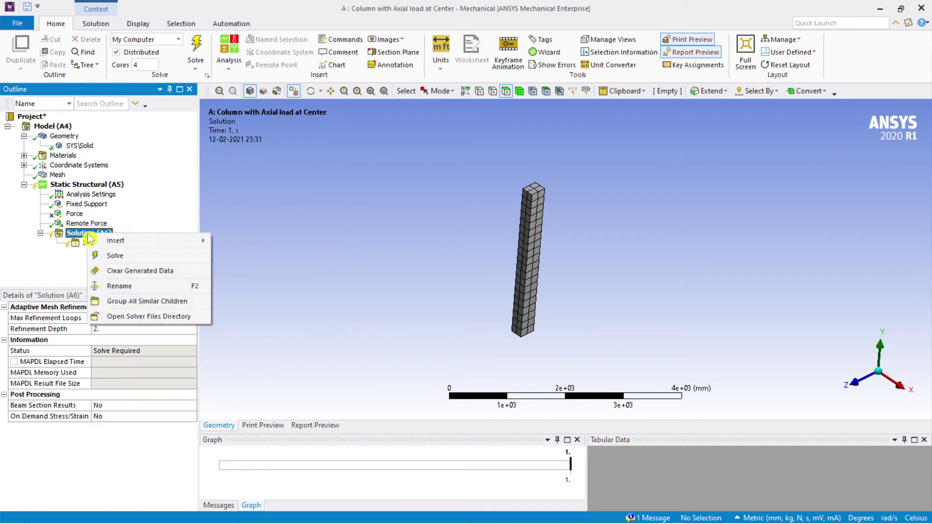
- Solve the column analysis and review the Solver Output log to its run-completed summary
click(125, 259)
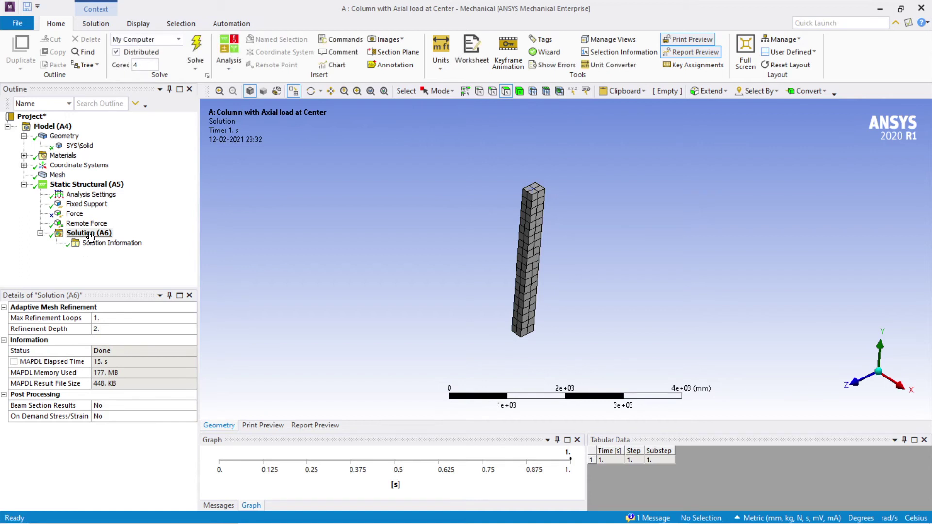
click(98, 244)
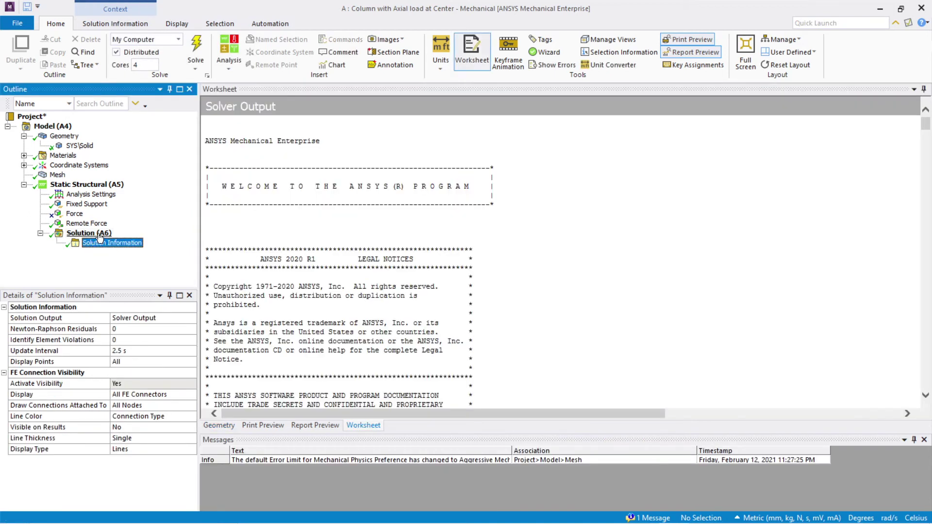
scroll(395, 295, down, 20)
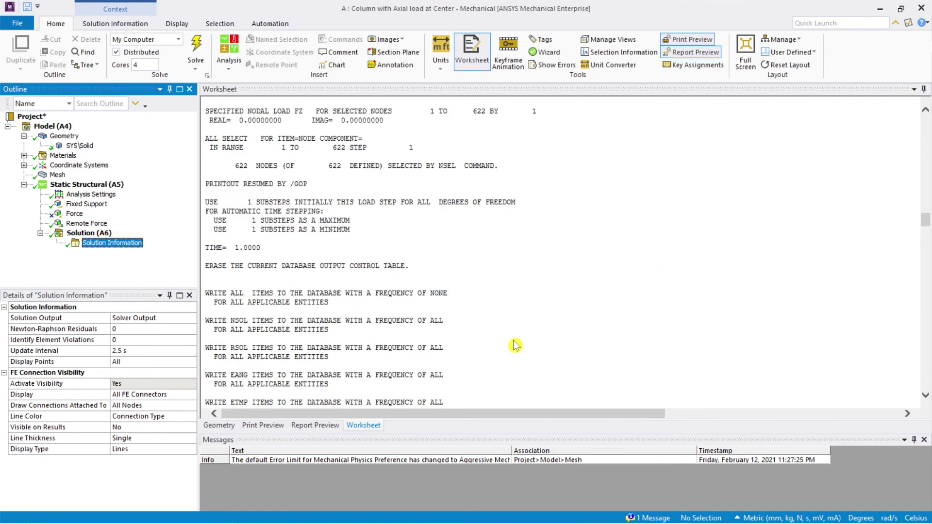
scroll(527, 357, down, 10)
drag(928, 272, 892, 105)
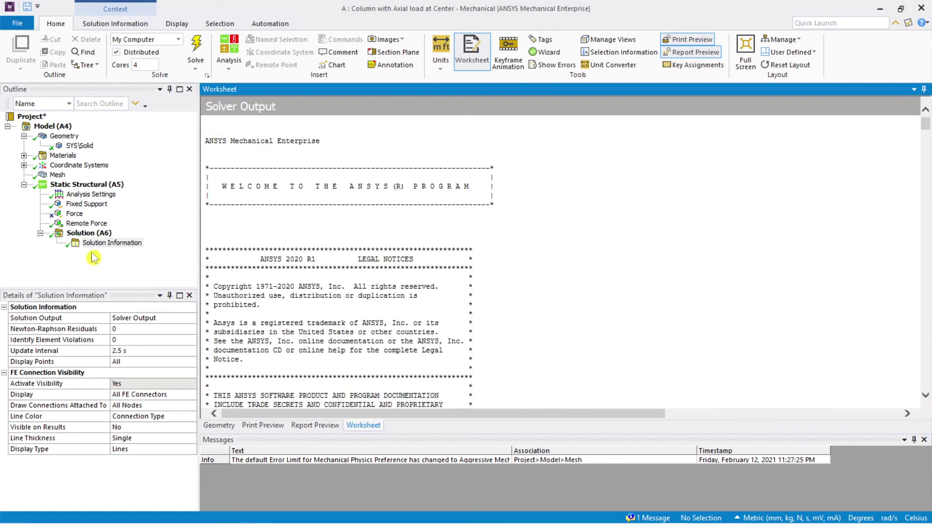
- Insert a Total Deformation result under Solution
click(84, 235)
right_click(84, 235)
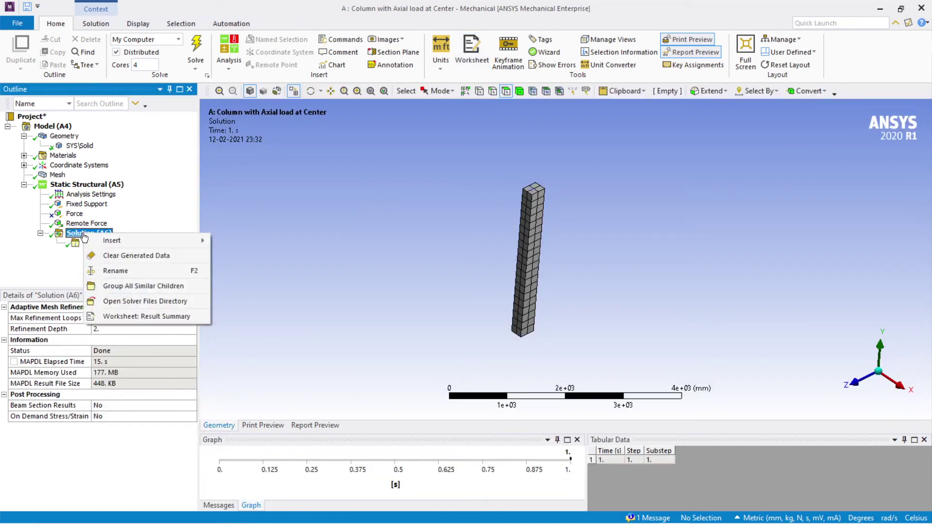
mouse_move(121, 245)
mouse_move(301, 243)
click(341, 240)
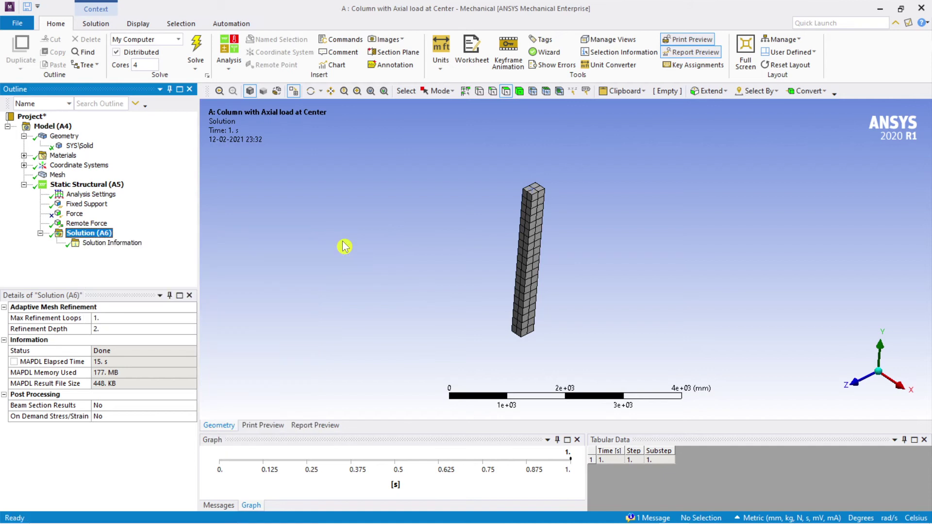
- Insert a Maximum Principal Stress result under Solution
click(89, 233)
right_click(92, 234)
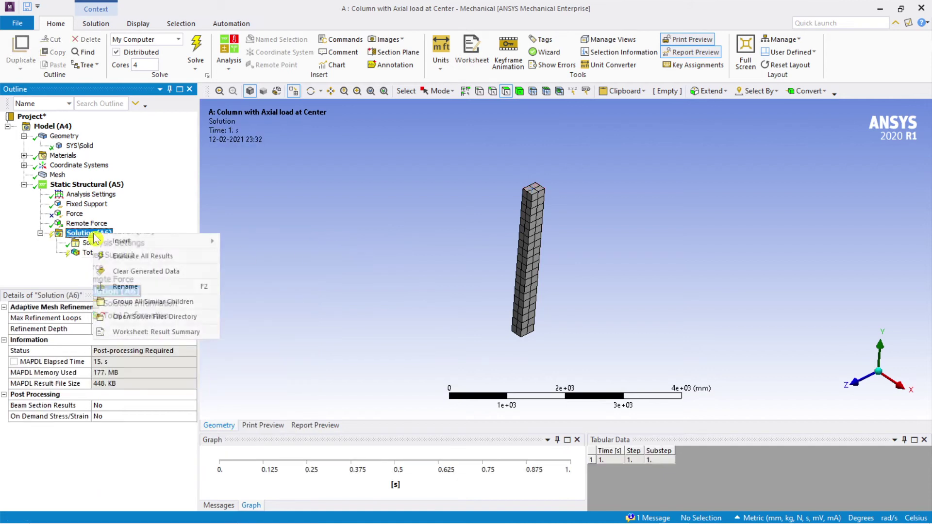
mouse_move(124, 243)
mouse_move(297, 271)
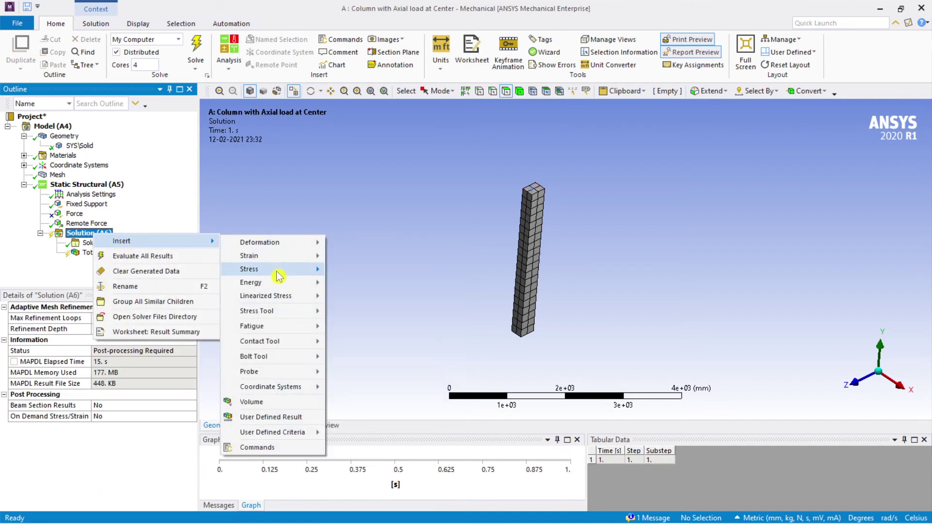
click(383, 284)
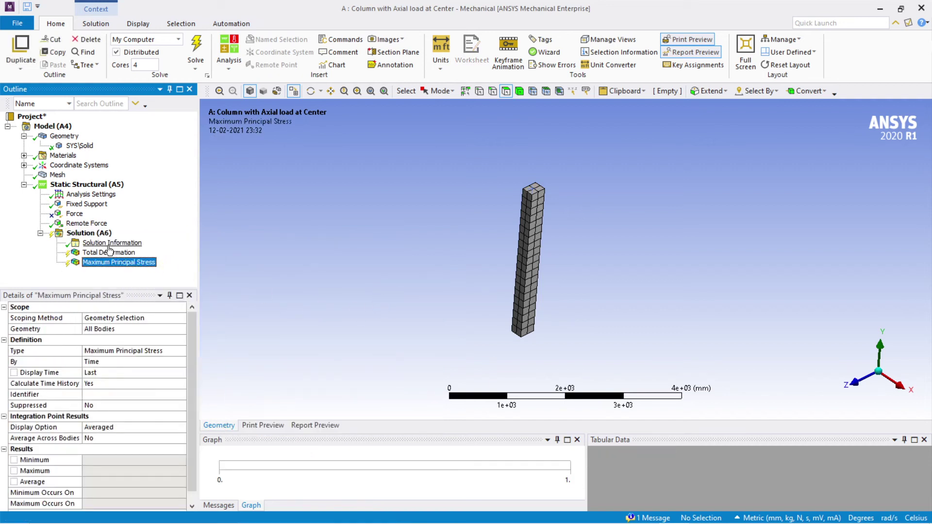
- Evaluate all results and display Total Deformation, peaking at 1.4478 mm
click(89, 233)
right_click(91, 234)
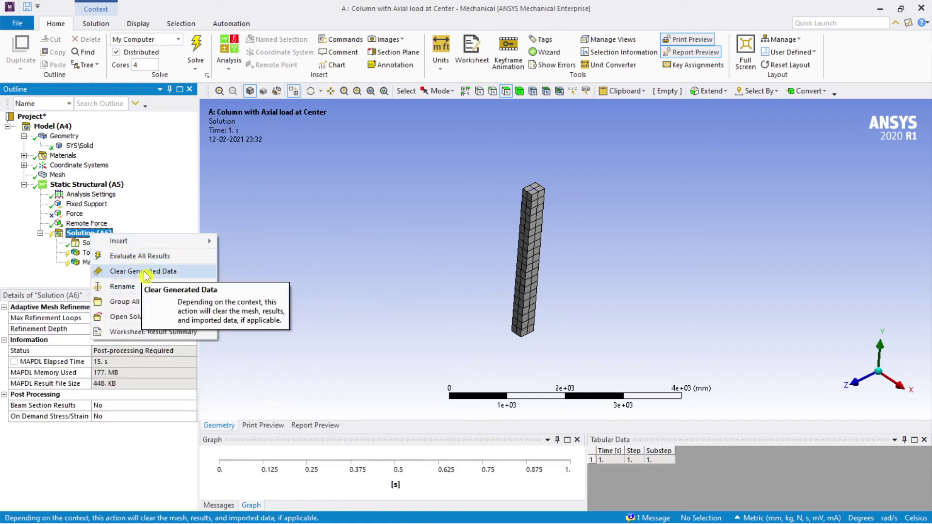
click(148, 256)
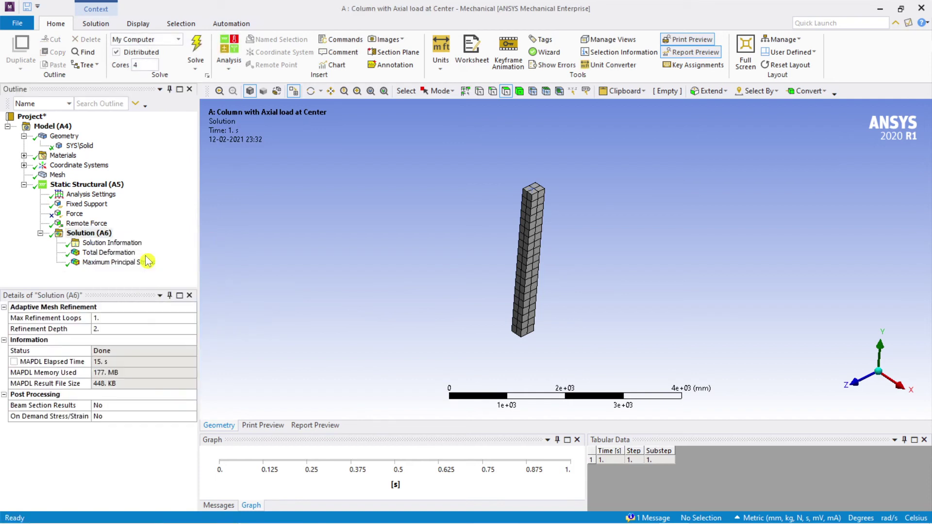
click(123, 253)
- Play and then pause the total deformation animation of the column
scroll(538, 212, up, 2)
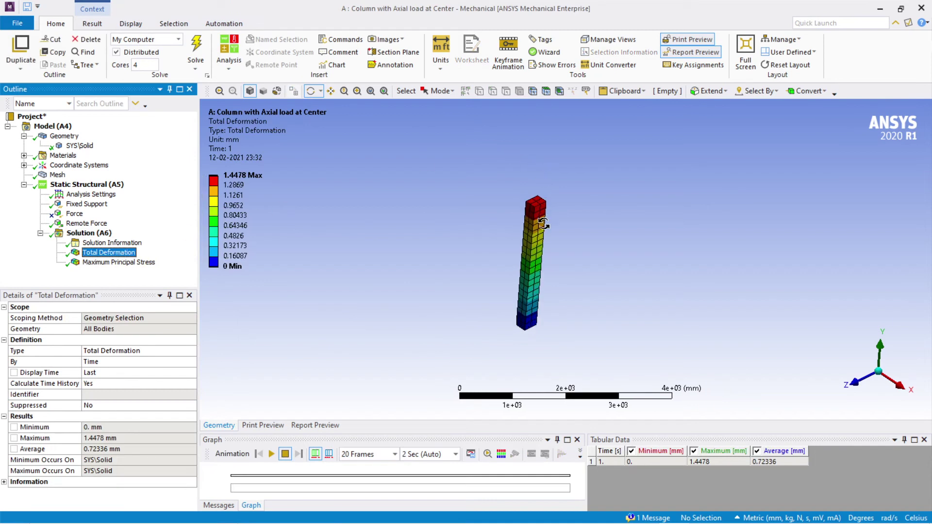
scroll(538, 211, up, 2)
scroll(517, 199, down, 2)
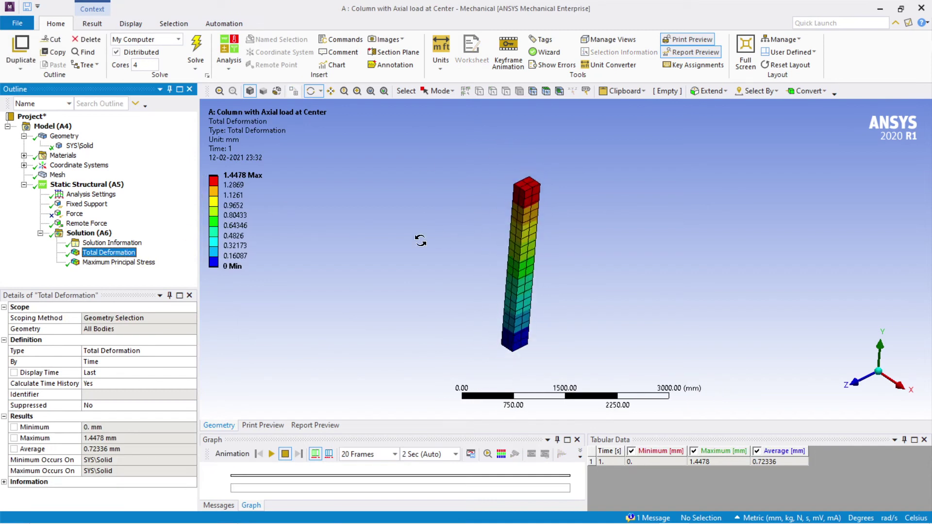
click(270, 455)
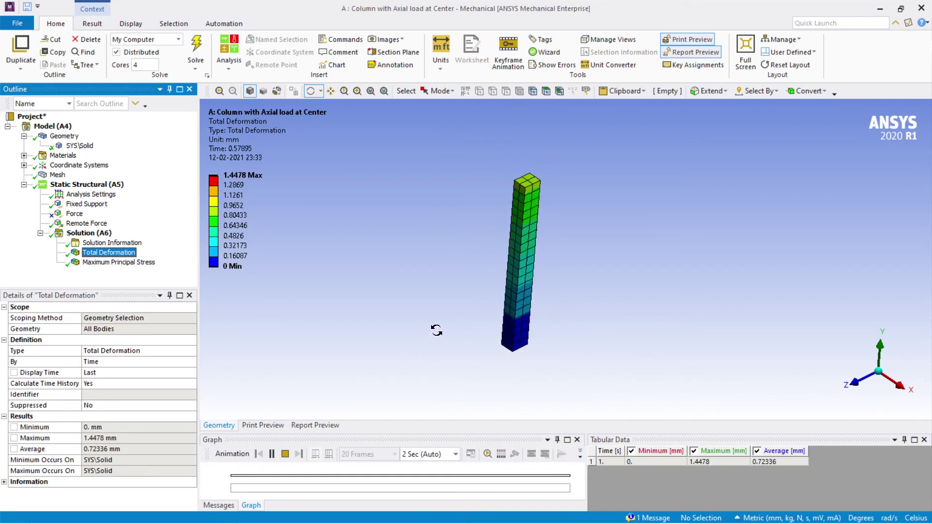
click(272, 456)
- Inspect the Maximum Principal Stress distribution (-2.2156 to 0.63547 MPa) along the column
click(136, 262)
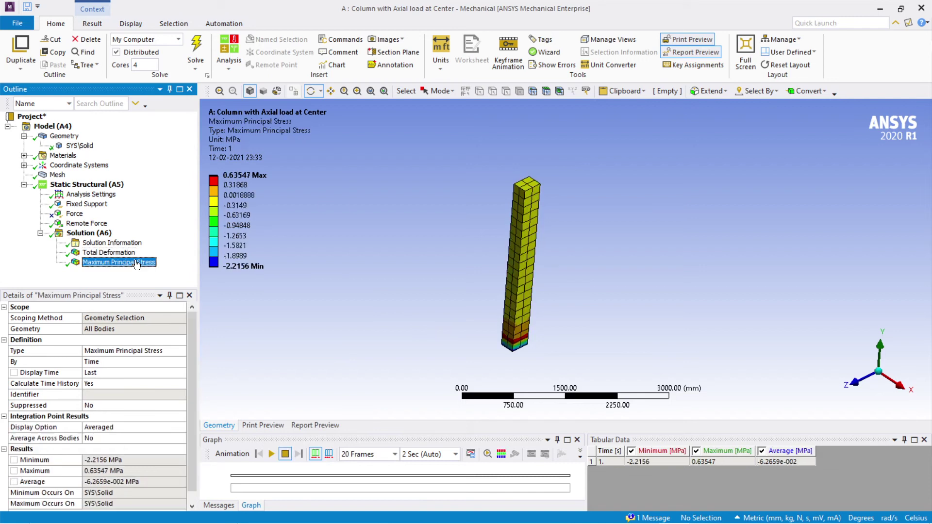
scroll(521, 349, up, 3)
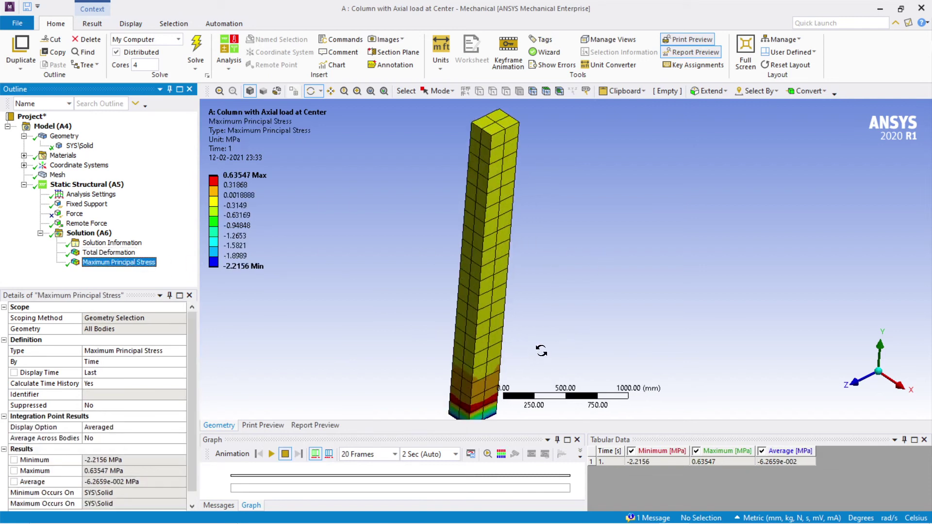
ctrl+middle_drag(541, 350, 567, 307)
scroll(551, 264, up, 1)
scroll(597, 292, up, 1)
scroll(597, 291, down, 2)
scroll(566, 309, down, 3)
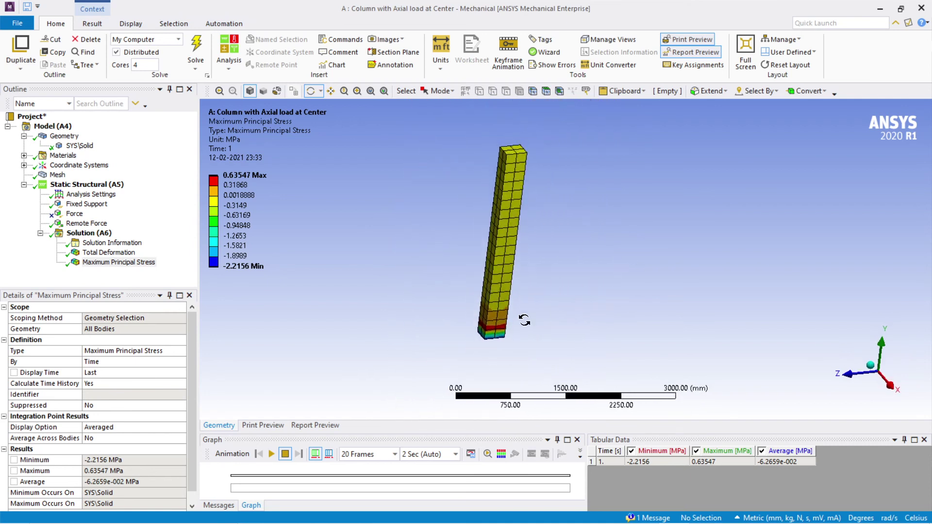
click(120, 253)
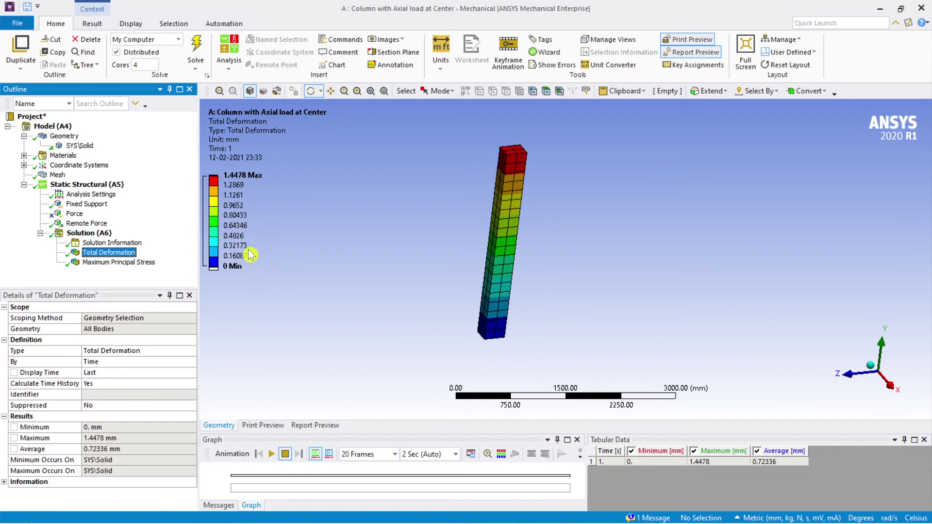
key(Down)
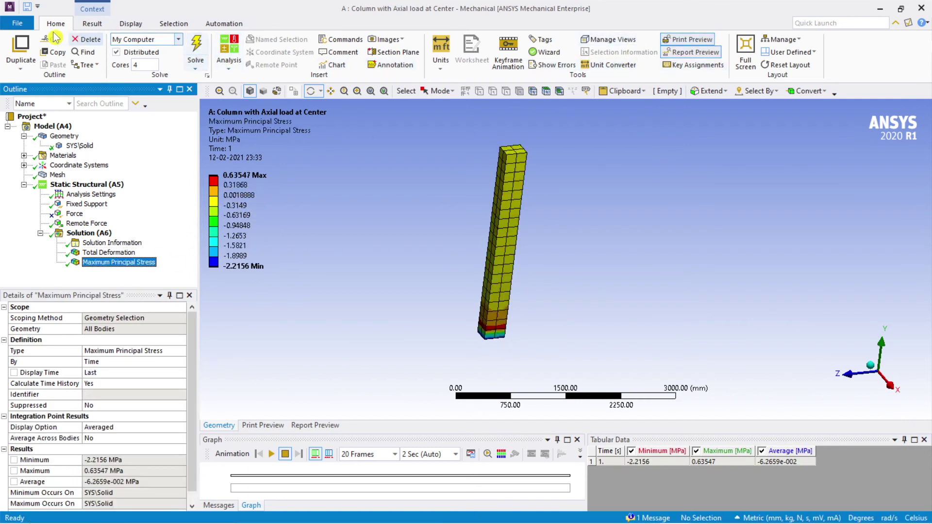
- Show the Maximum and Minimum stress location labels and zoom to the column base
click(92, 23)
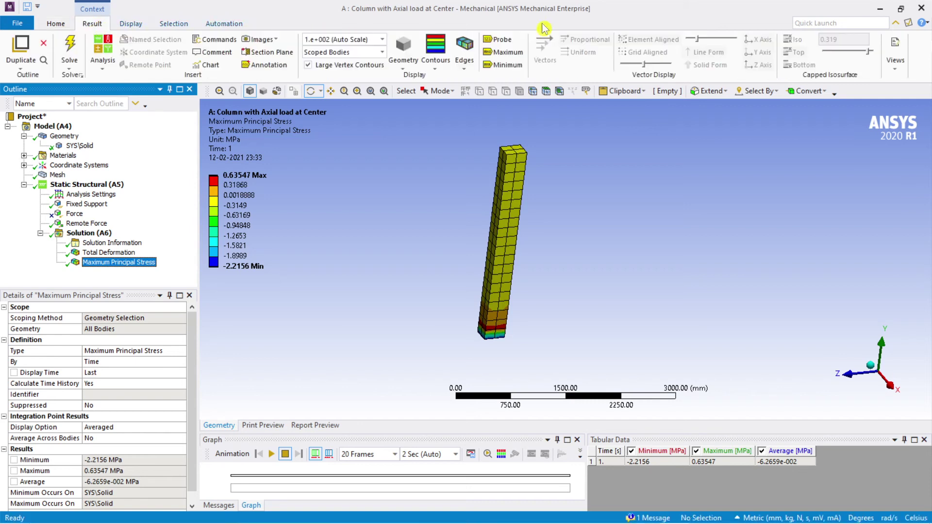
click(513, 50)
click(499, 65)
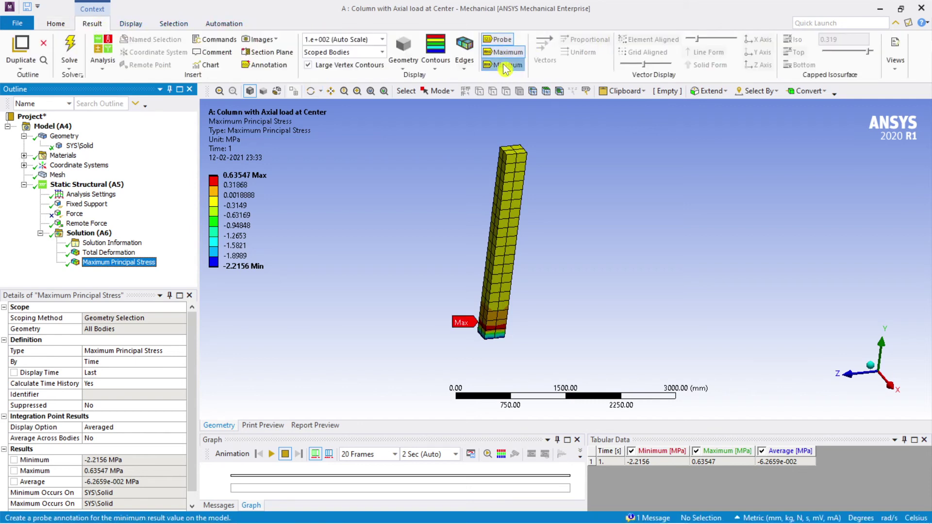
scroll(616, 294, up, 5)
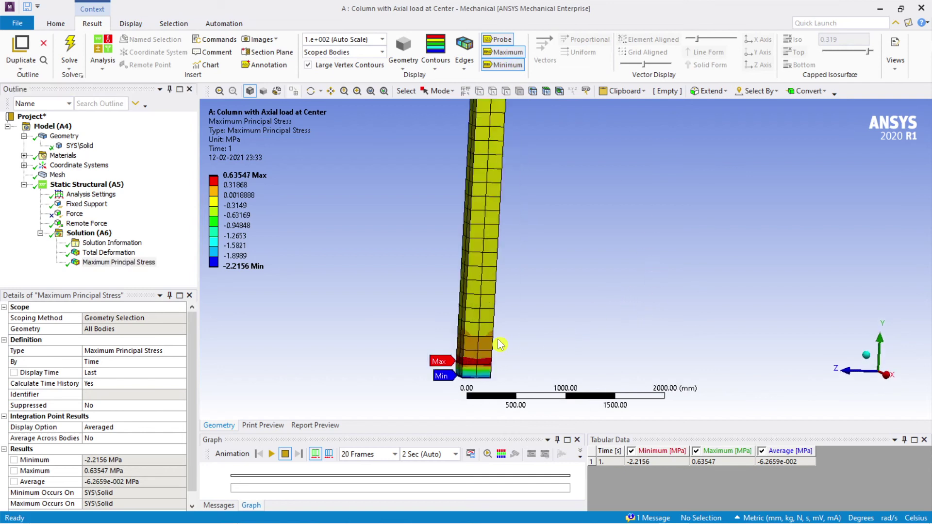
ctrl+middle_drag(478, 343, 547, 182)
- View the full column and show the Remote Force details (-1e6 N Y at 0, 3000, 0 mm)
scroll(418, 291, up, 2)
scroll(447, 298, down, 2)
scroll(447, 299, down, 3)
ctrl+middle_drag(564, 256, 512, 257)
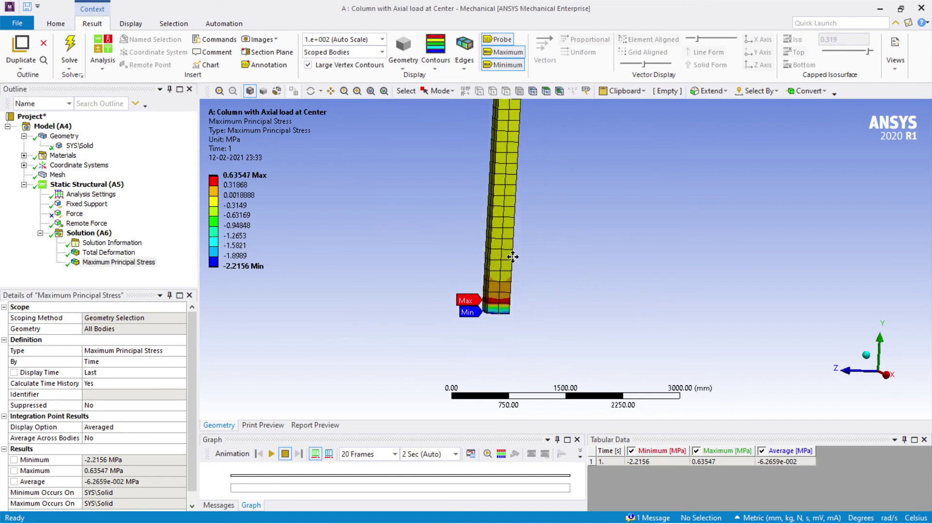
middle_drag(411, 277, 296, 286)
click(80, 224)
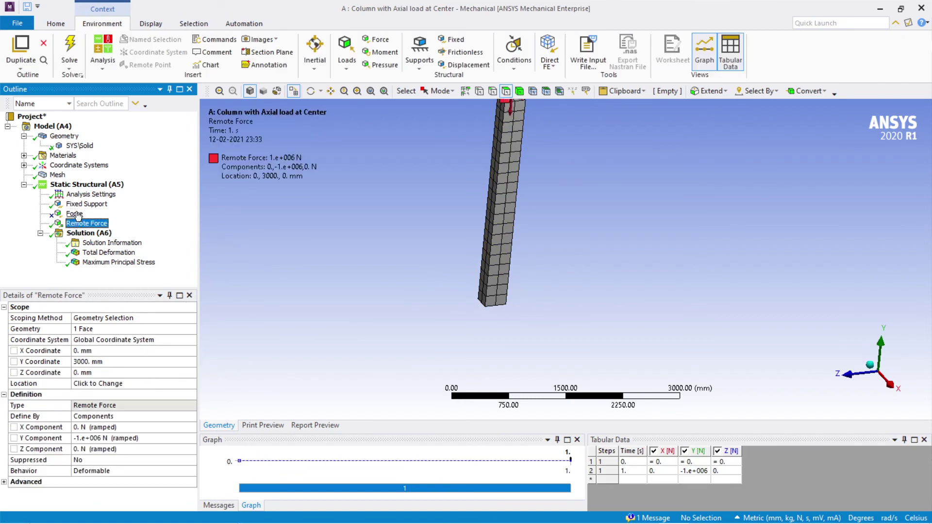
- Suppress the Remote Force and unsuppress the axial Force load
right_click(83, 226)
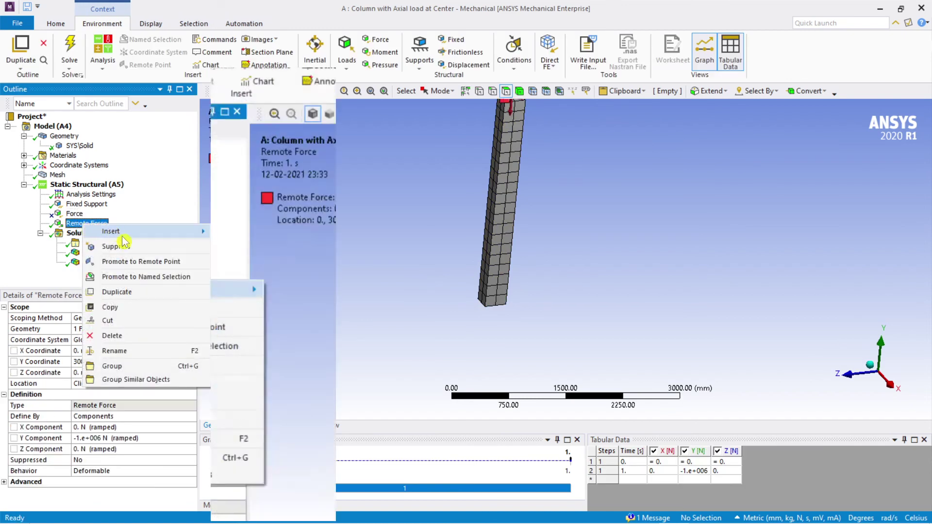
click(106, 239)
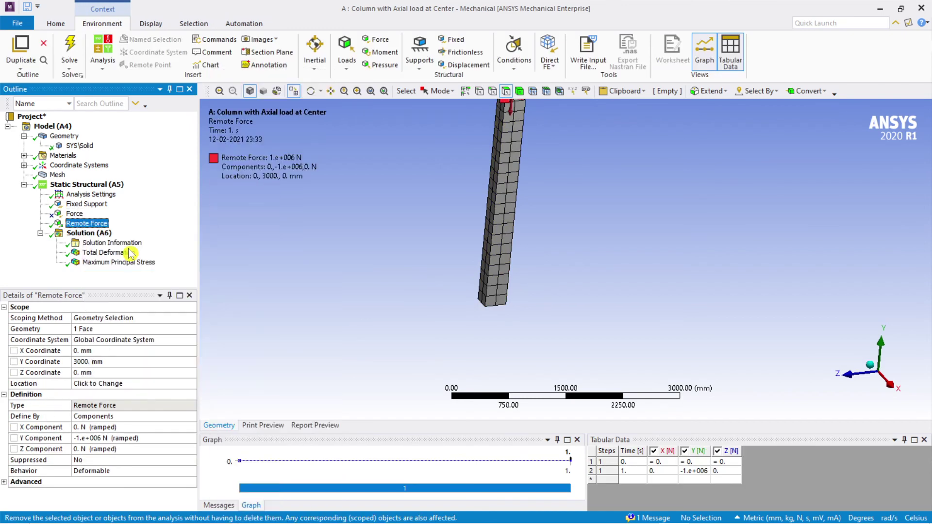
right_click(80, 217)
click(104, 232)
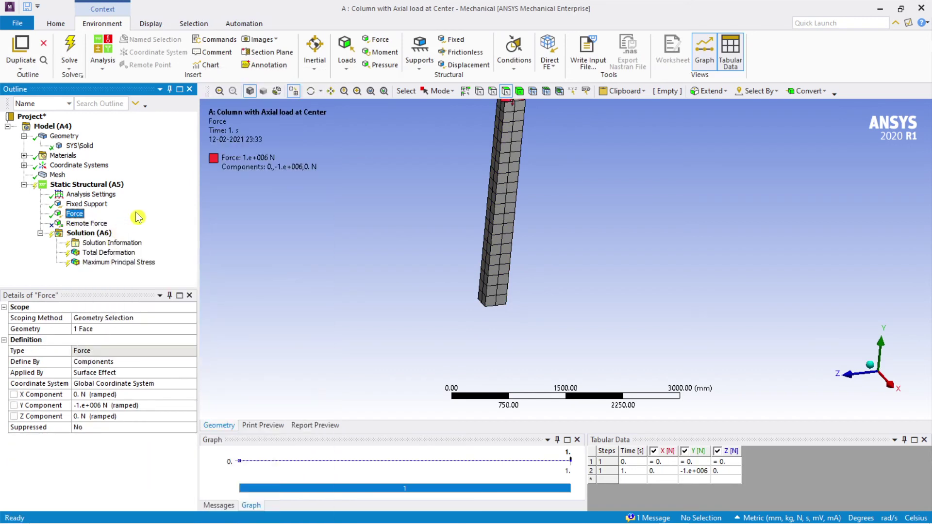
- Re-solve the analysis with the axial Force and orient the column upright
click(117, 234)
right_click(117, 234)
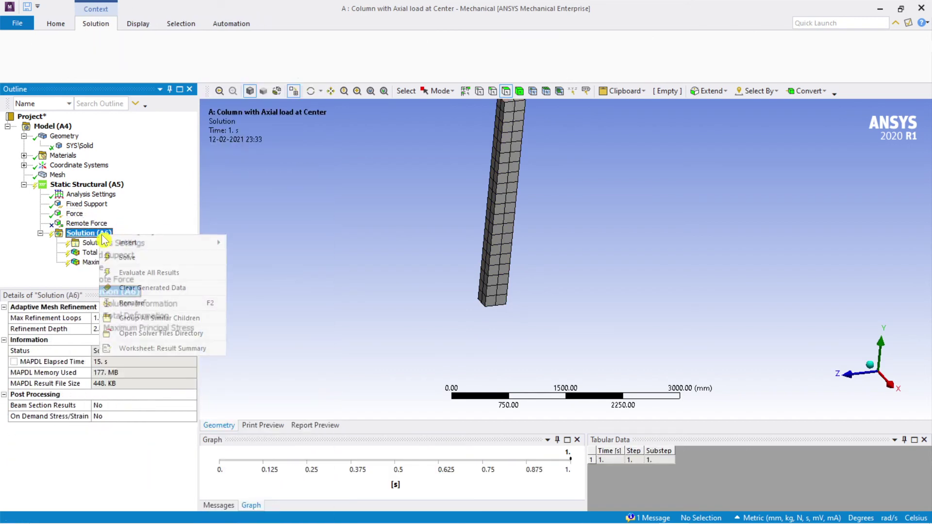
click(136, 261)
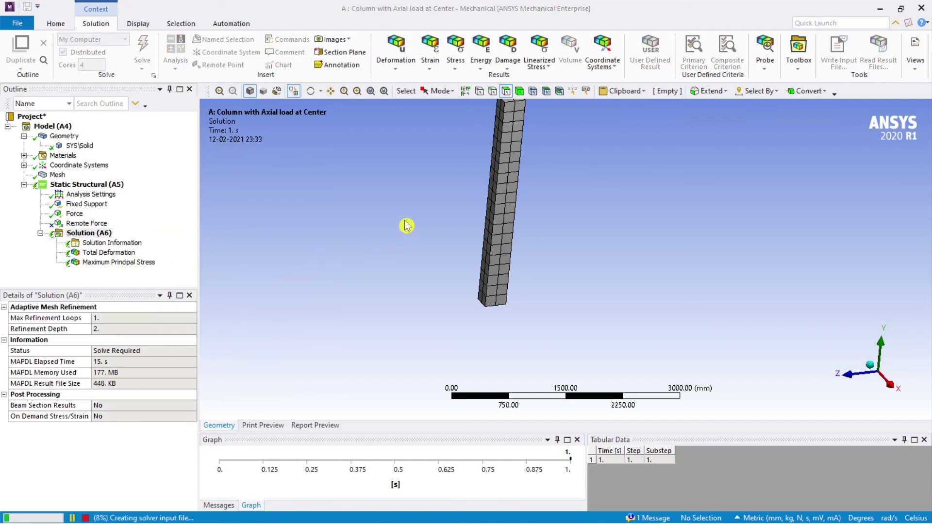
ctrl+middle_drag(409, 219, 403, 271)
middle_drag(503, 249, 600, 273)
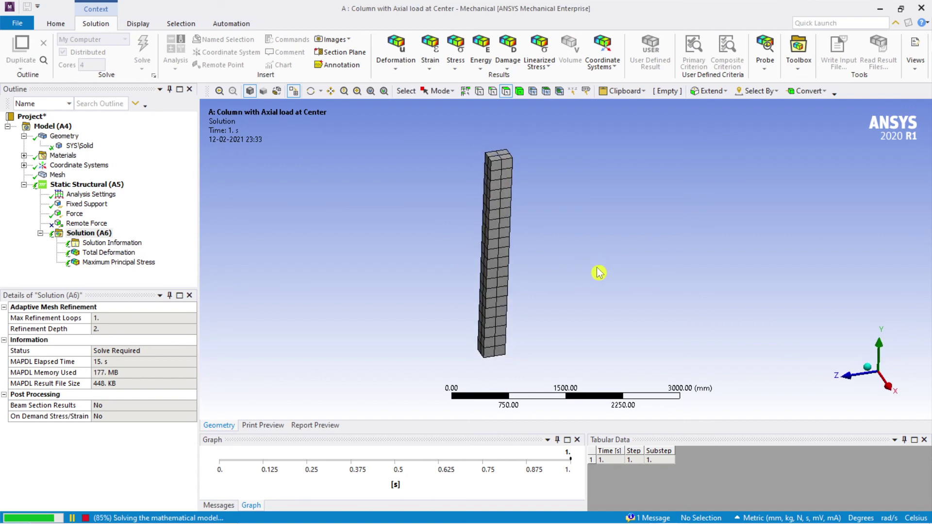
- Review re-solved Total Deformation and Maximum Principal Stress (-2.2156 to 0.63547 MPa) at the labelled column base
click(110, 253)
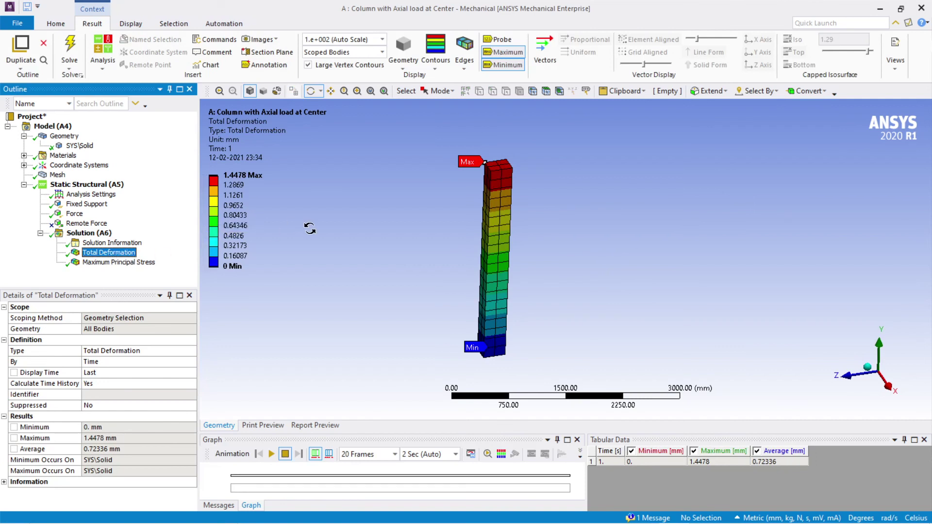
click(255, 198)
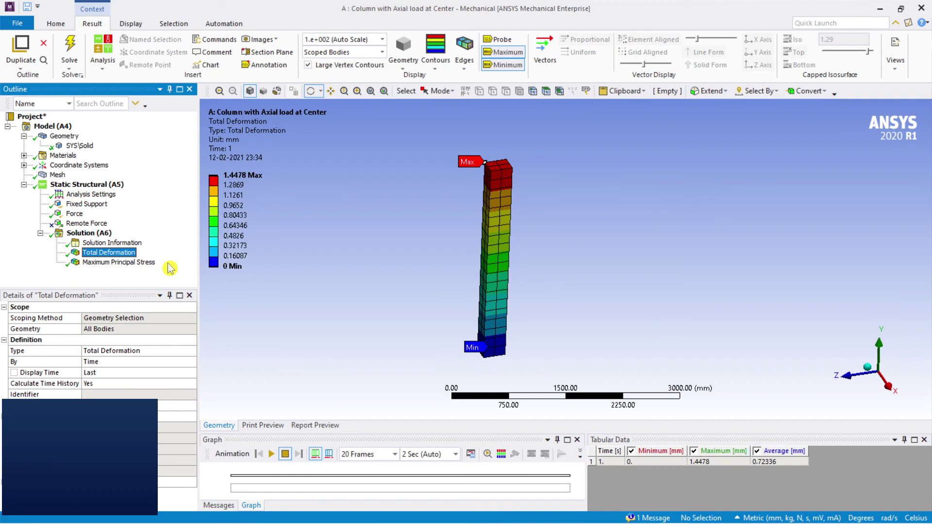
click(104, 266)
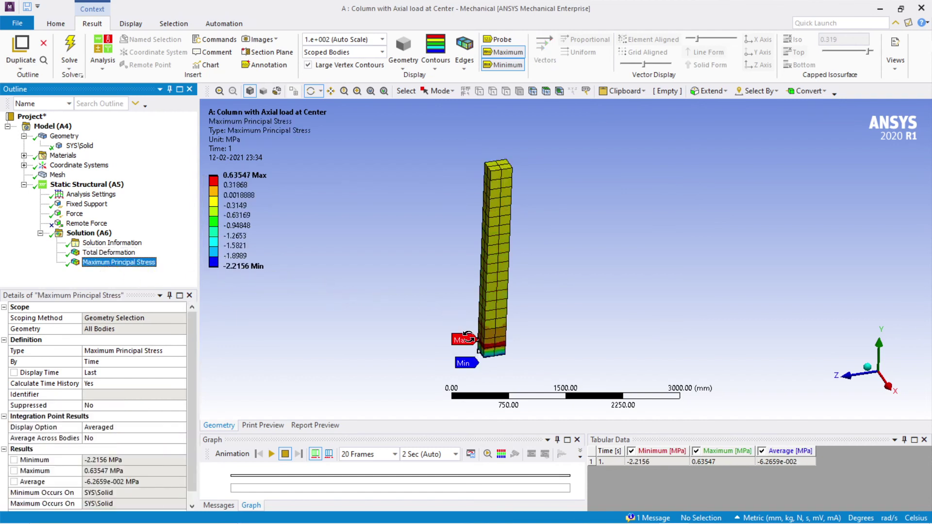
scroll(468, 336, up, 2)
scroll(469, 338, up, 2)
ctrl+middle_drag(465, 340, 515, 234)
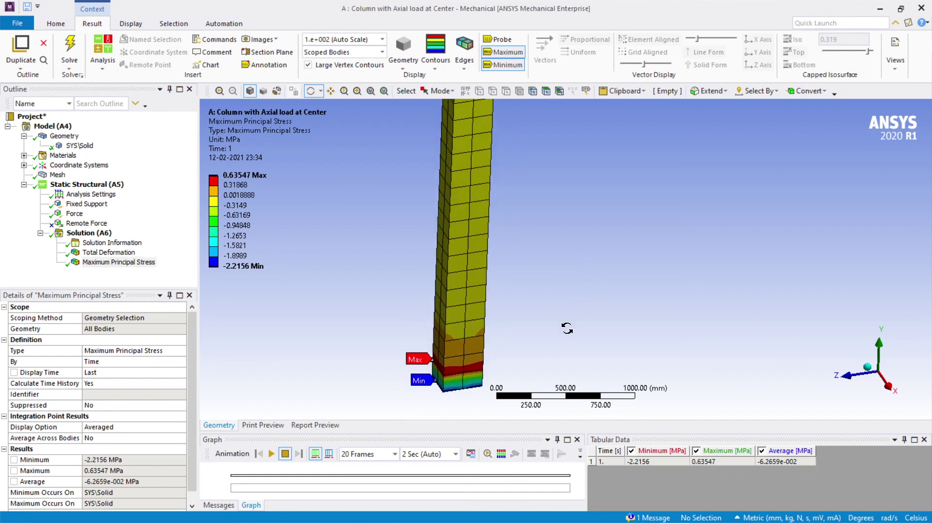
scroll(548, 254, down, 3)
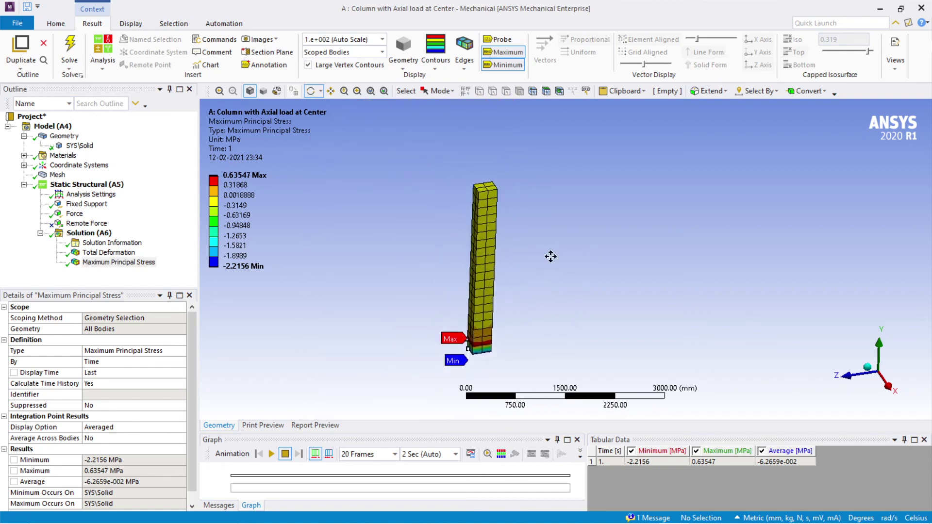
scroll(537, 229, up, 2)
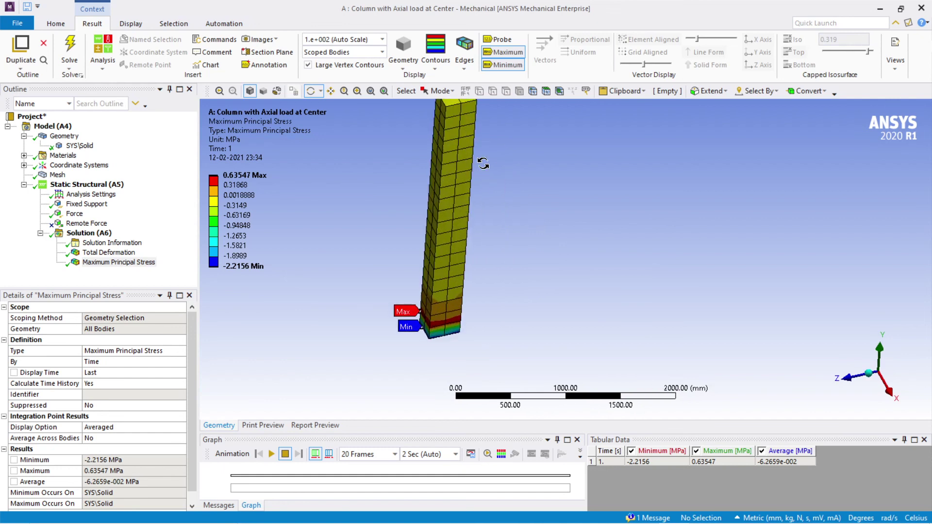